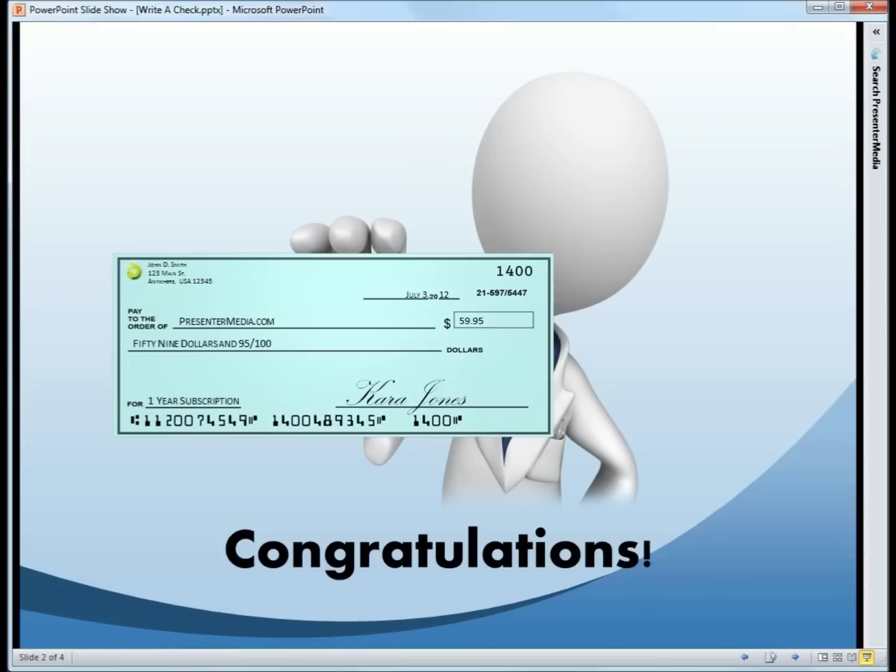
Advance the slide show to the blank check on slide 3, then end the show.
{"action": "left_click", "coordinate": [733, 581]}
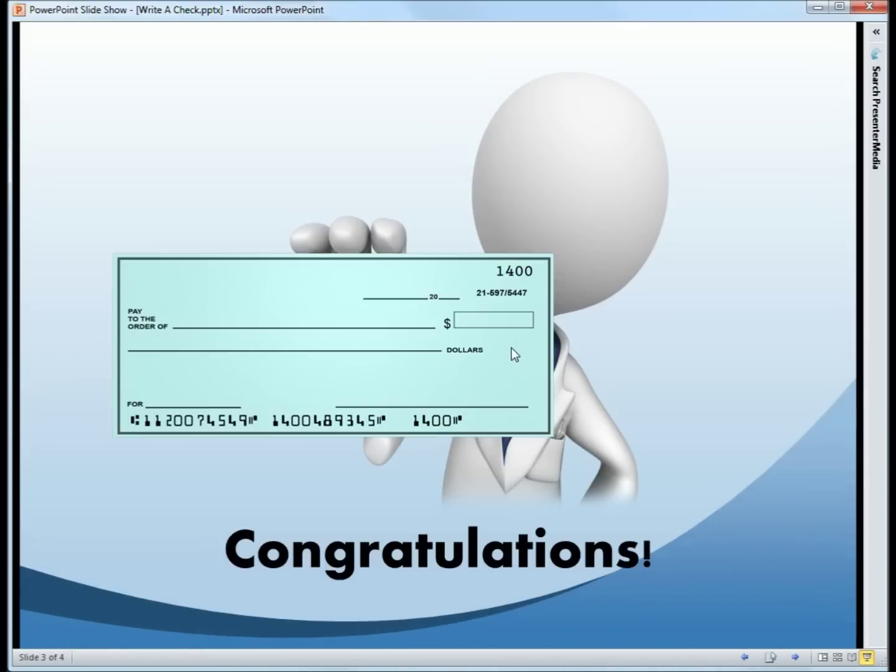
{"action": "key", "text": "Escape"}
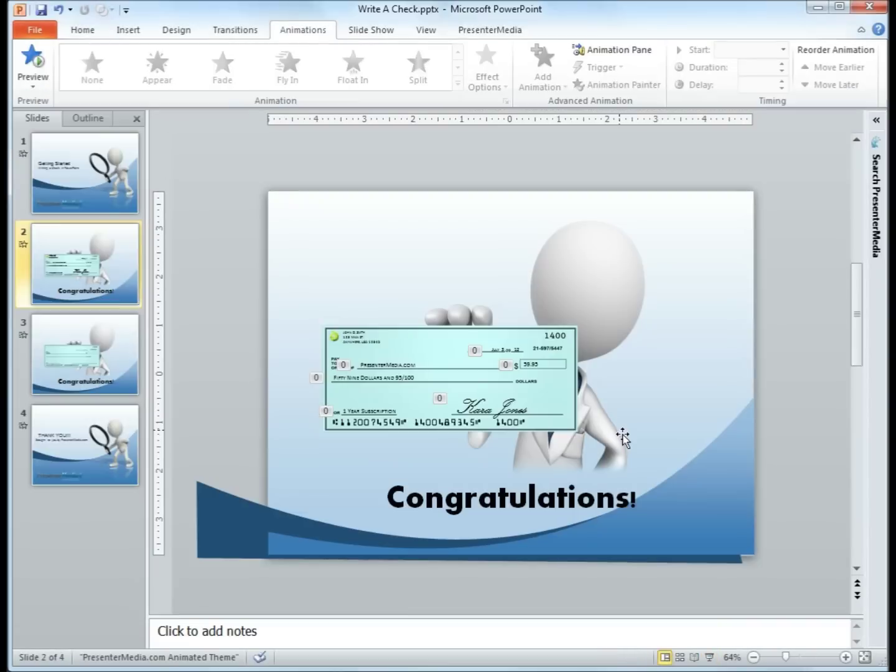
On slide 3, draw a text box above the blank check reading 'PresenterMedia'.
{"action": "left_click", "coordinate": [88, 388]}
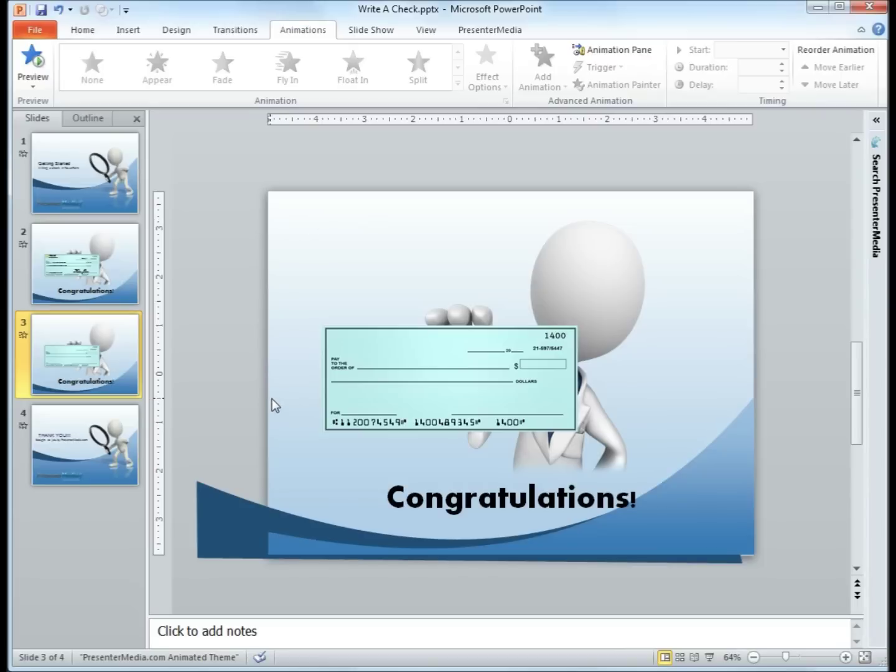
{"action": "left_click", "coordinate": [363, 374]}
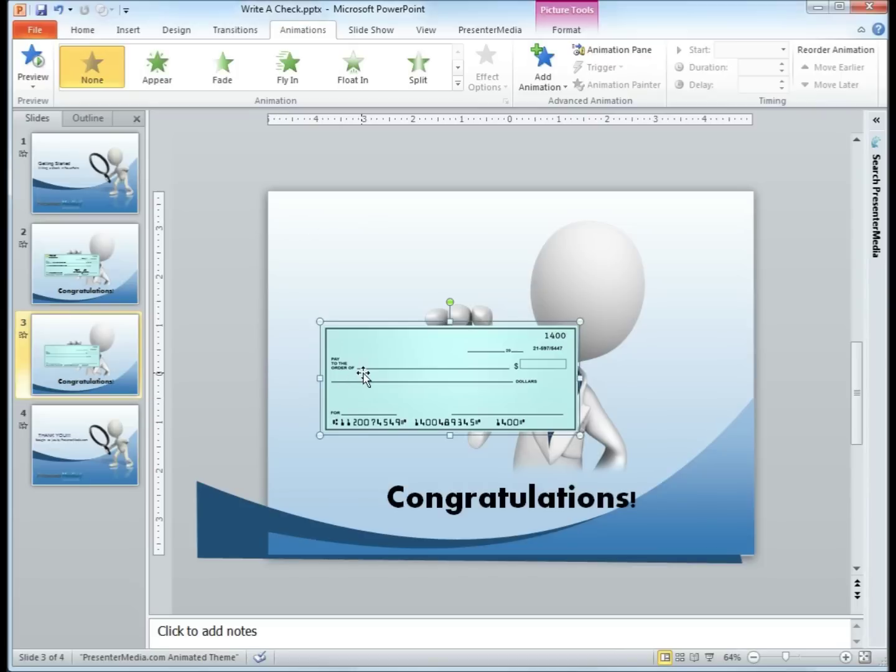
{"action": "left_click", "coordinate": [255, 346]}
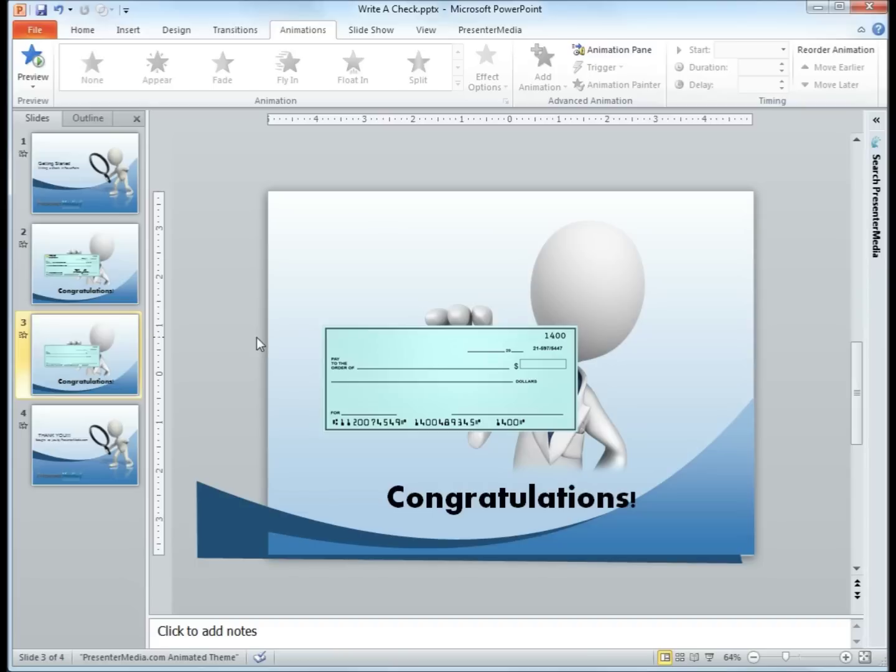
{"action": "left_click", "coordinate": [128, 30]}
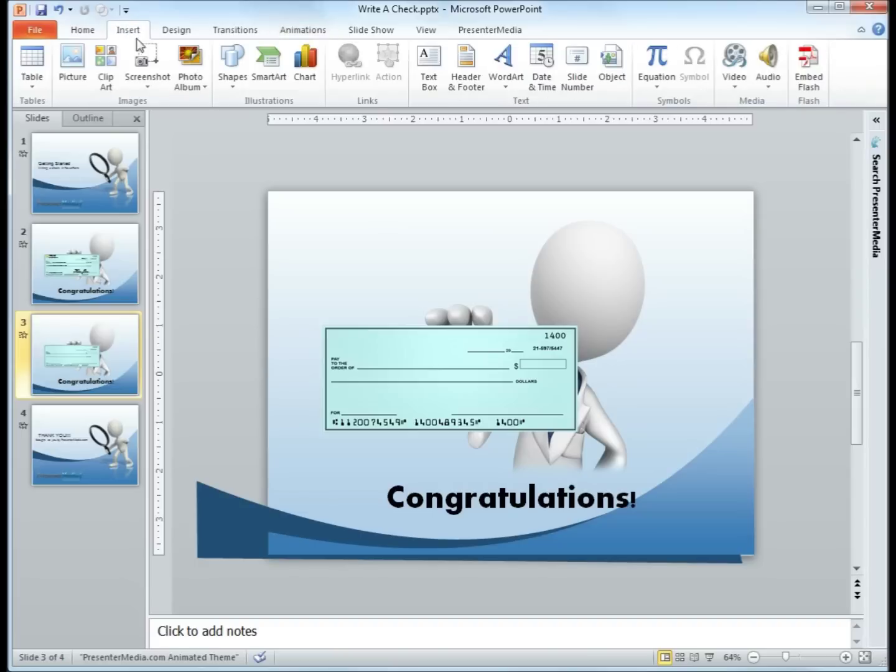
{"action": "left_click", "coordinate": [428, 89]}
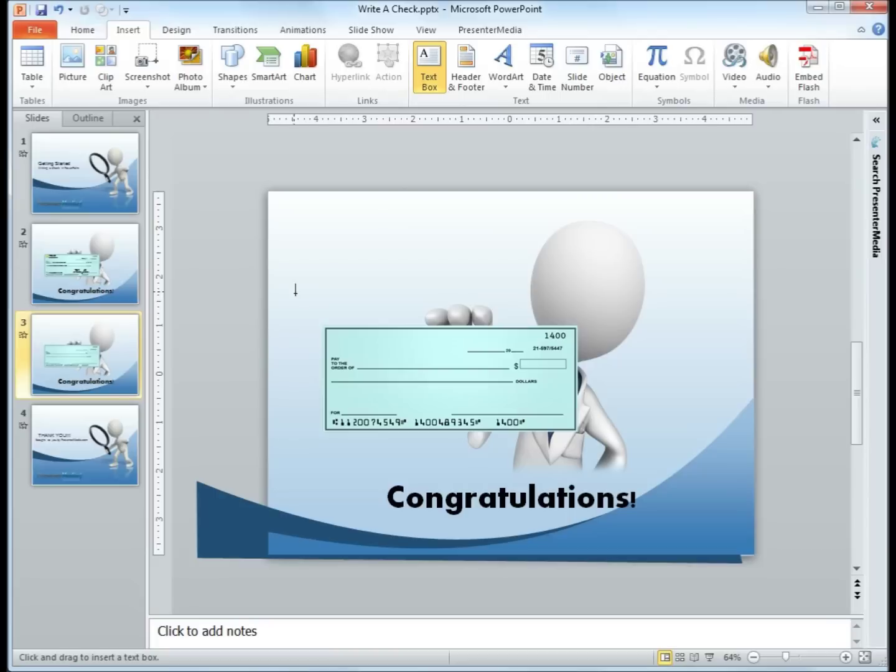
{"action": "left_click_drag", "start_coordinate": [319, 255], "coordinate": [428, 275]}
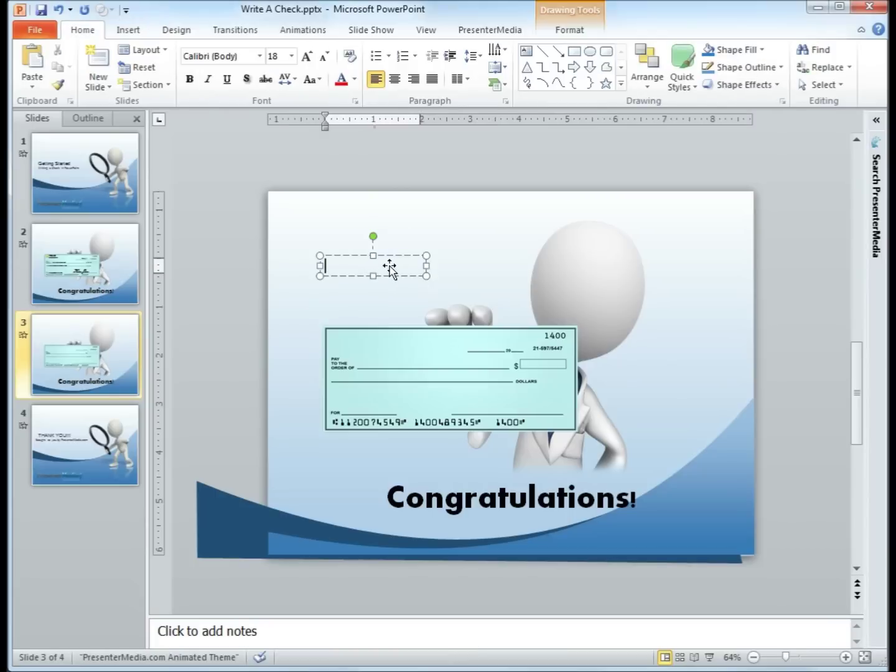
{"action": "type", "text": "Presenter"}
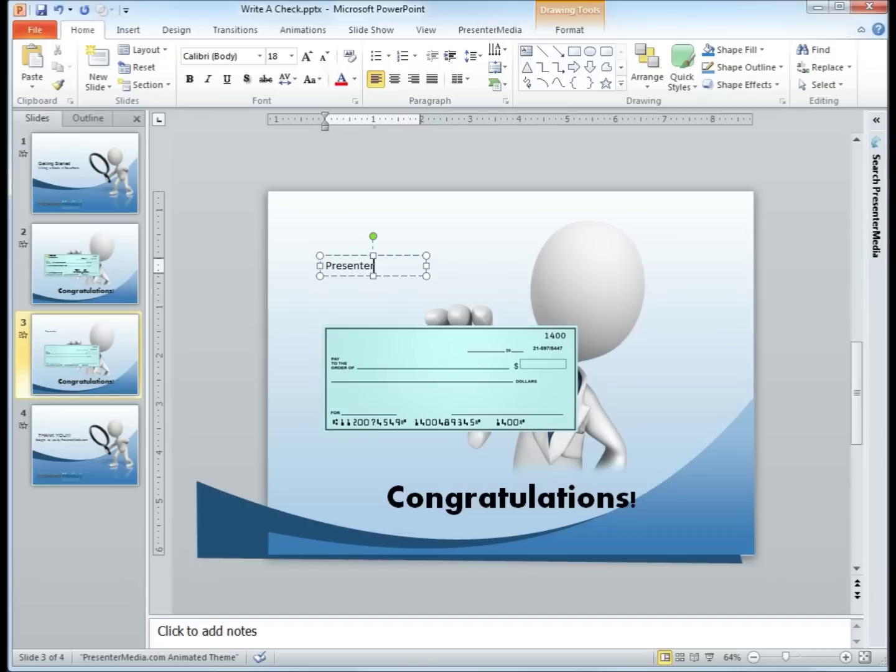
{"action": "type", "text": "Media"}
Move the PresenterMedia text box onto the check's Pay to the Order Of line.
{"action": "left_click_drag", "start_coordinate": [403, 254], "coordinate": [426, 367]}
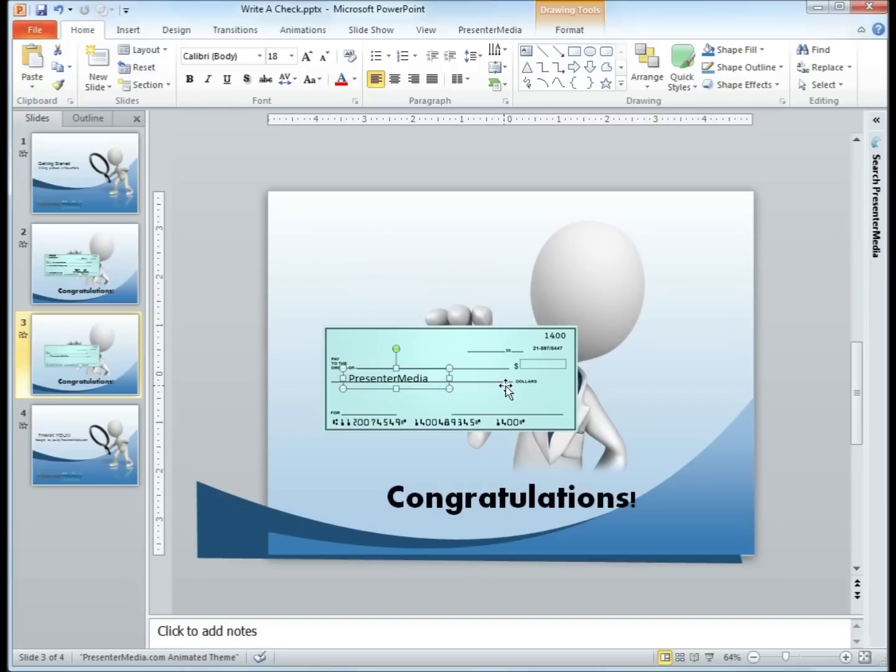
{"action": "key", "text": "ctrl+Left"}
{"action": "key", "text": "ctrl+Left"}
{"action": "key", "text": "ctrl+Left"}
{"action": "key", "text": "ctrl+Left"}
{"action": "key", "text": "ctrl+Left"}
{"action": "key", "text": "ctrl+Up"}
{"action": "key", "text": "ctrl+Up"}
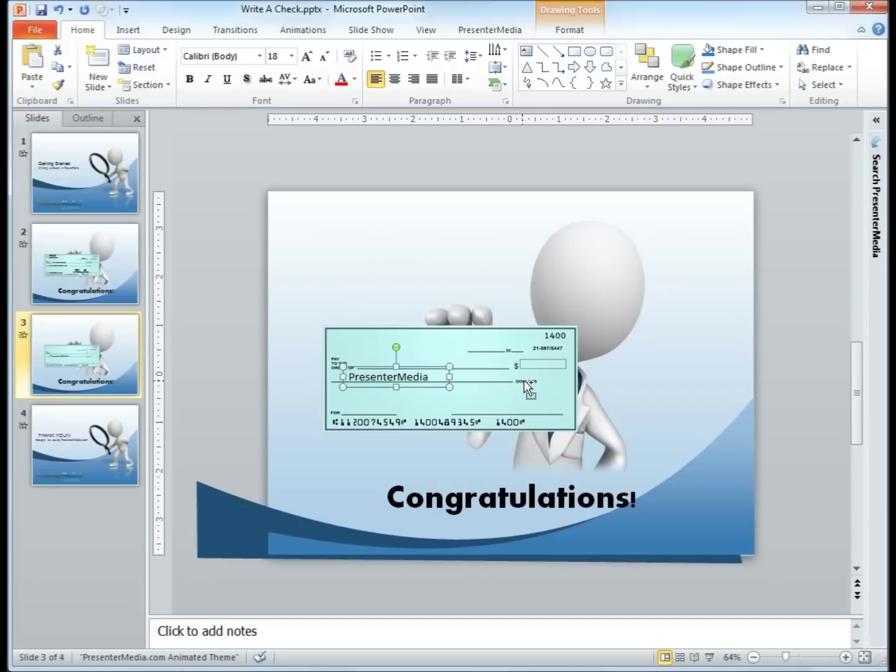
{"action": "key", "text": "ctrl+Left"}
{"action": "key", "text": "ctrl+Left"}
{"action": "key", "text": "ctrl+Left"}
{"action": "key", "text": "ctrl+Left"}
{"action": "key", "text": "ctrl+Left"}
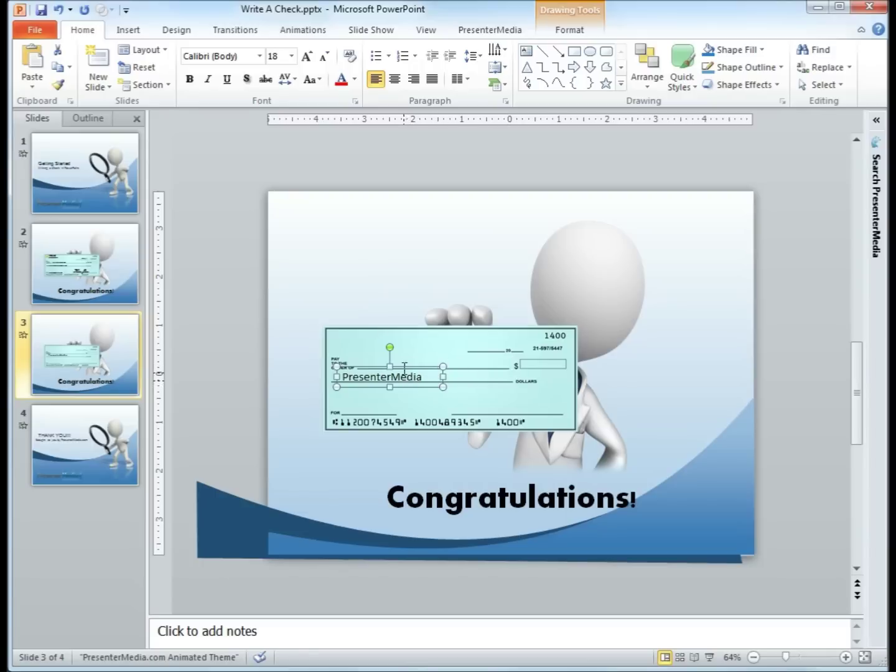
Set the PresenterMedia payee text font to Arial.
{"action": "left_click", "coordinate": [258, 57]}
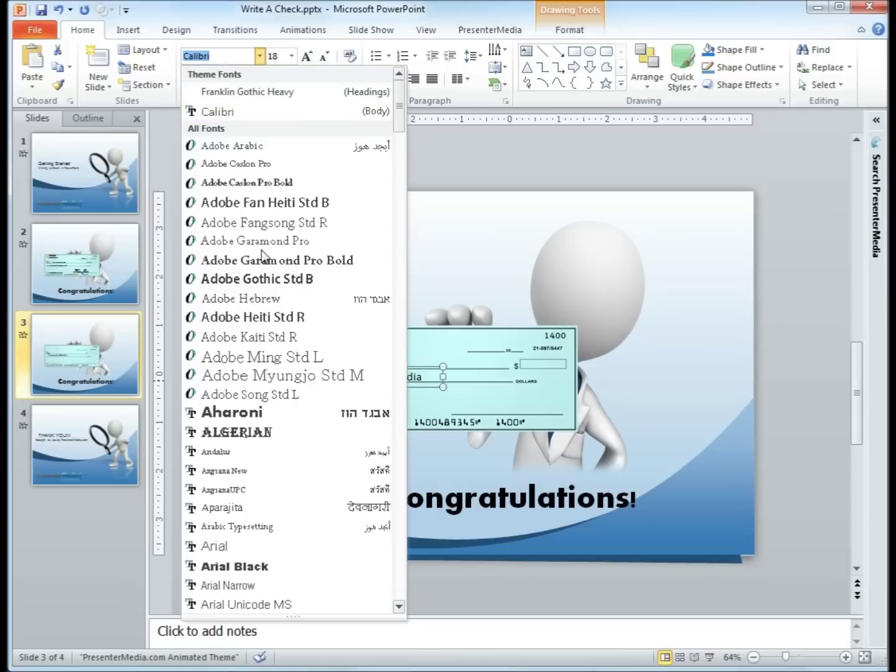
{"action": "scroll", "coordinate": [255, 404], "scroll_direction": "down", "scroll_amount": 5}
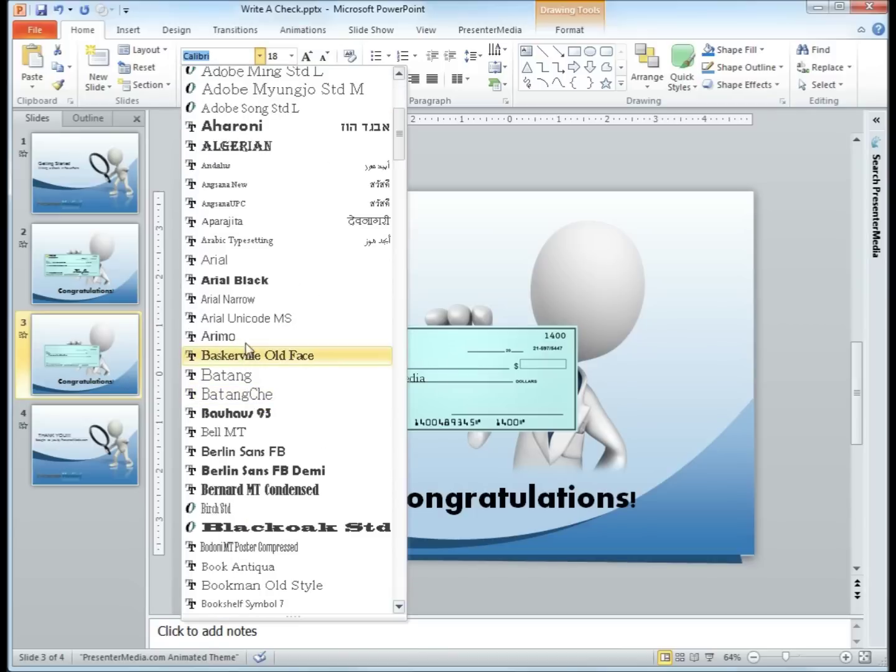
{"action": "left_click", "coordinate": [227, 265]}
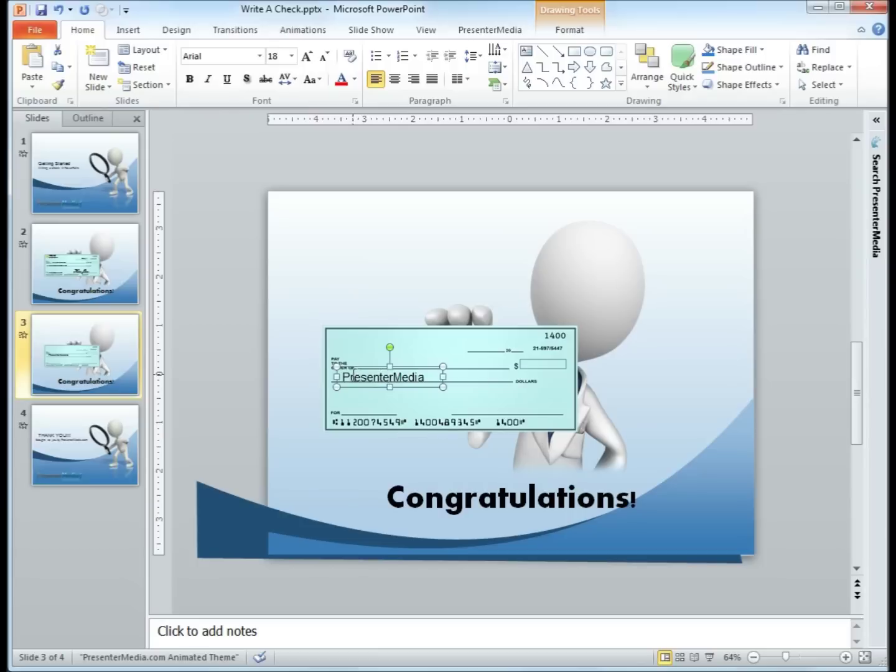
Turn on Small Caps for the PresenterMedia text in the Font dialog.
{"action": "left_click_drag", "start_coordinate": [343, 376], "coordinate": [428, 389]}
{"action": "right_click", "coordinate": [403, 373]}
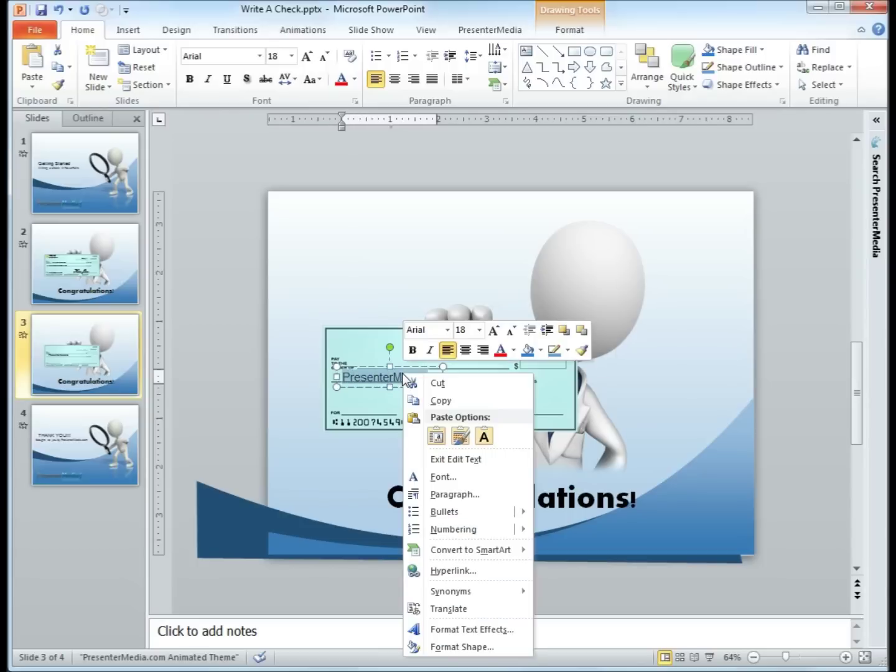
{"action": "left_click", "coordinate": [440, 478]}
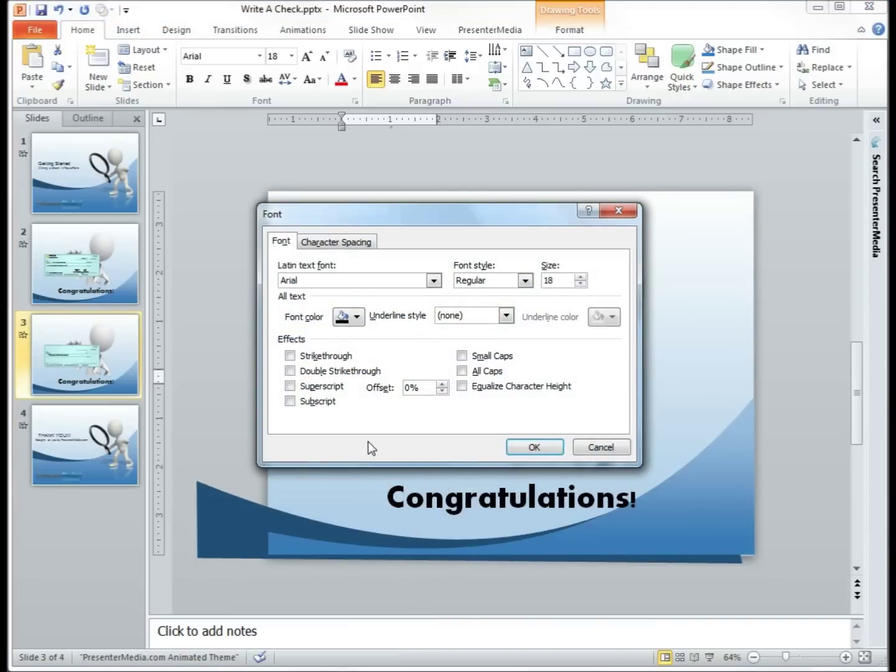
{"action": "left_click", "coordinate": [462, 357]}
{"action": "left_click", "coordinate": [532, 446]}
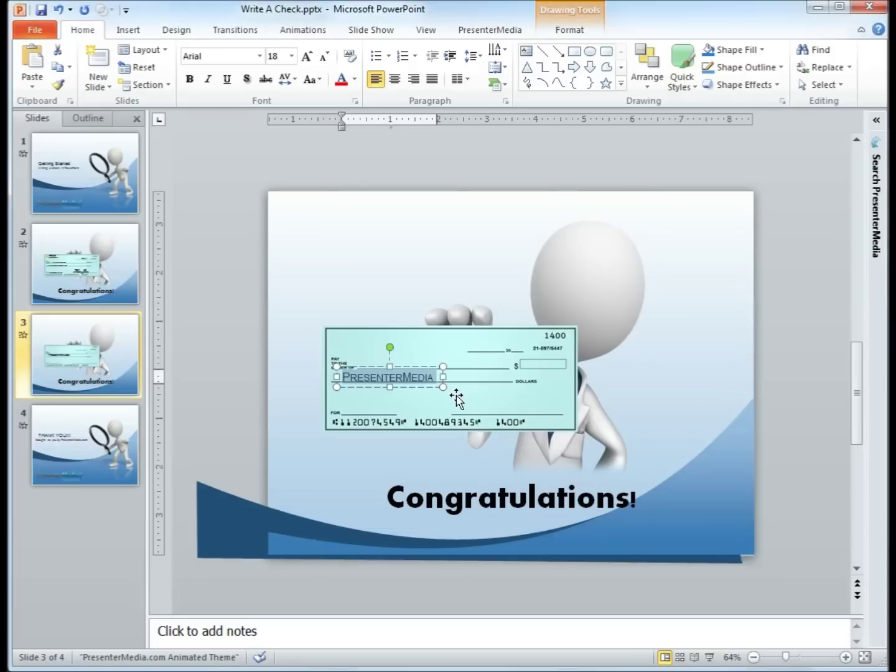
{"action": "left_click", "coordinate": [397, 370]}
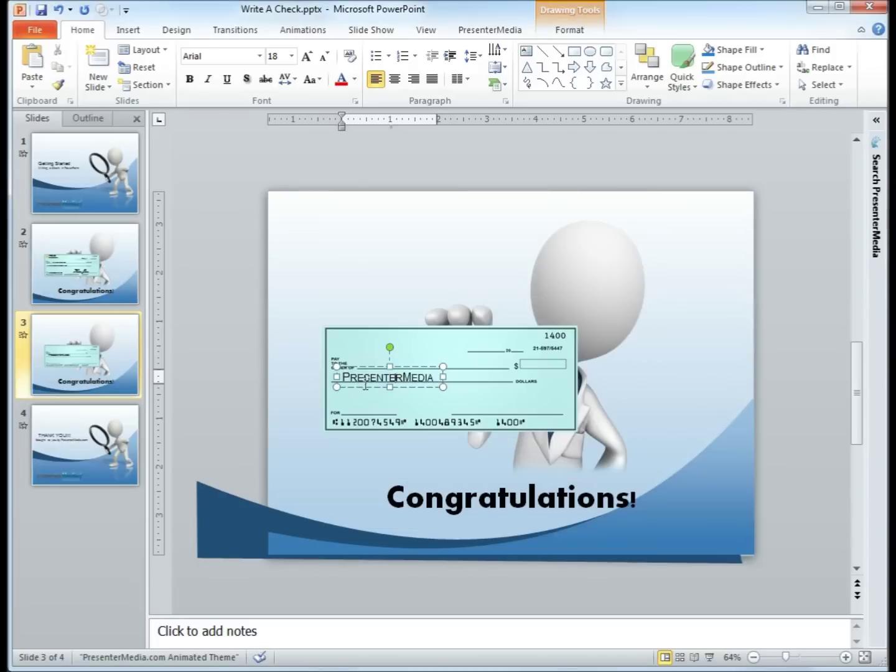
{"action": "double_click", "coordinate": [412, 378]}
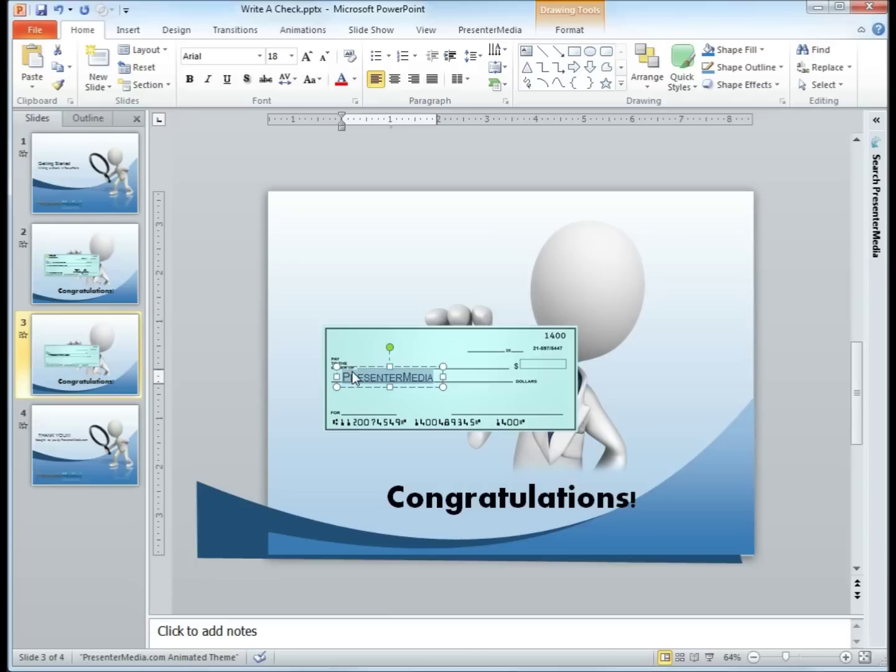
{"action": "left_click", "coordinate": [292, 56]}
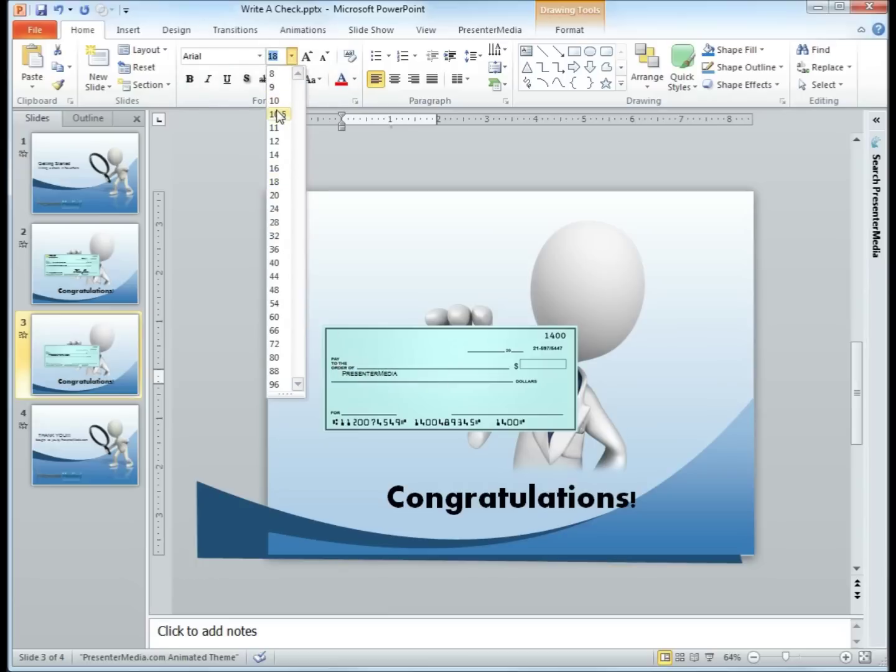
Set the payee text to 11 pt and nudge it back onto the payee line.
{"action": "left_click", "coordinate": [278, 129]}
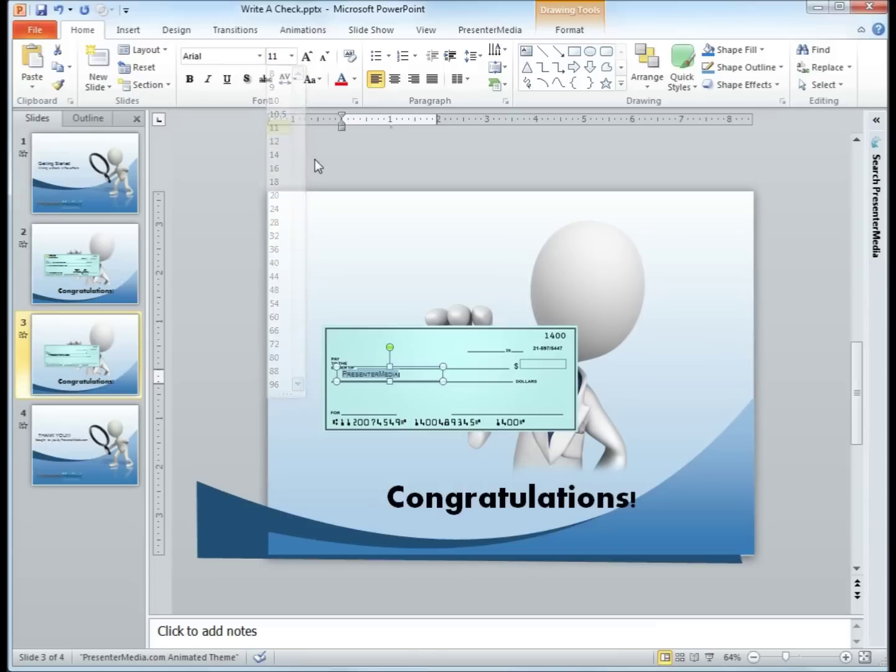
{"action": "left_click", "coordinate": [426, 368]}
{"action": "left_click_drag", "start_coordinate": [411, 357], "coordinate": [412, 356]}
{"action": "key", "text": "Left"}
{"action": "key", "text": "Left"}
{"action": "key", "text": "Left"}
{"action": "key", "text": "Left"}
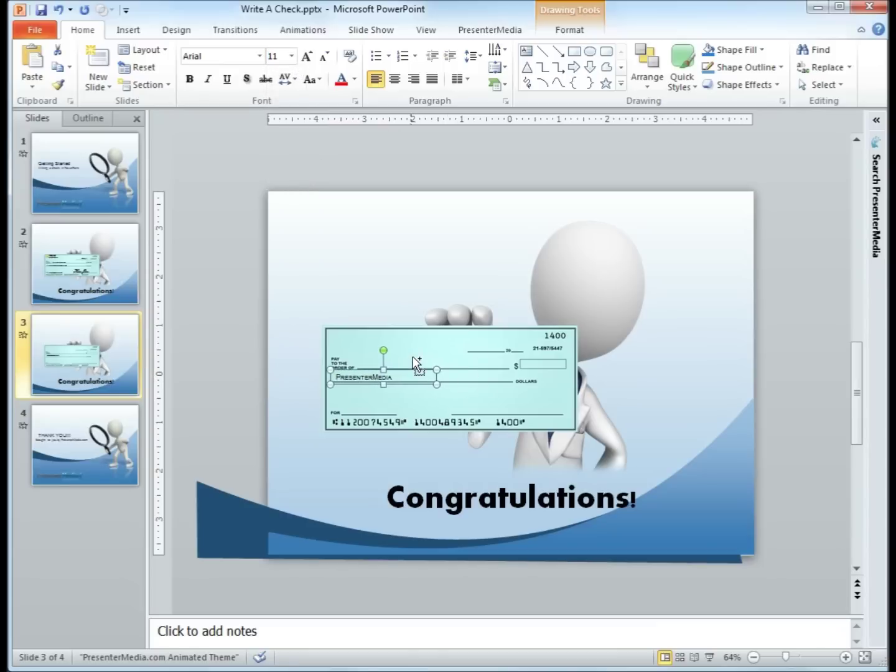
{"action": "key", "text": "Up"}
{"action": "key", "text": "Up"}
{"action": "key", "text": "Up"}
{"action": "key", "text": "Right"}
{"action": "key", "text": "Right"}
{"action": "key", "text": "Right"}
{"action": "key", "text": "Right"}
{"action": "key", "text": "Right"}
{"action": "key", "text": "Right"}
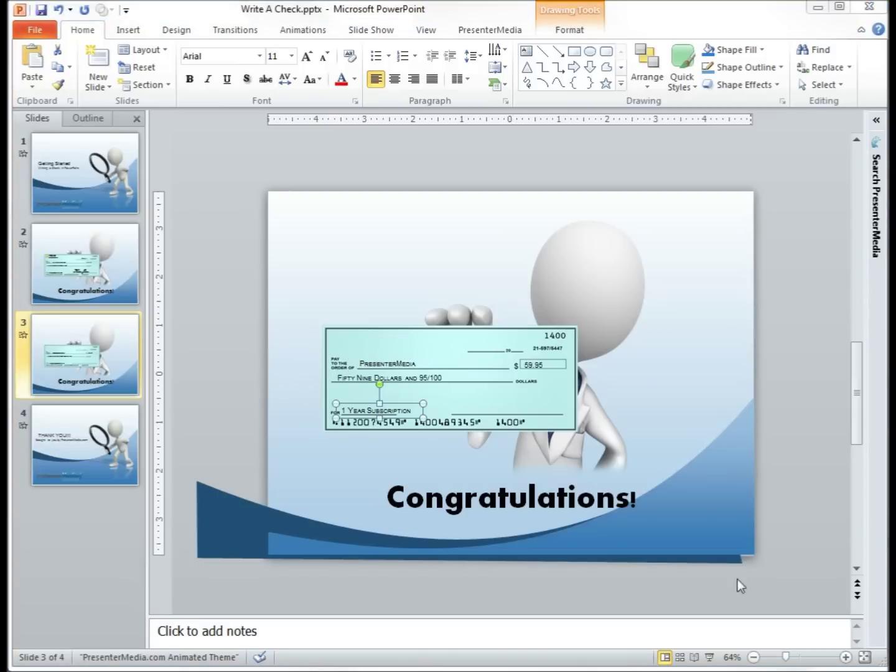
{"action": "left_click", "coordinate": [473, 408]}
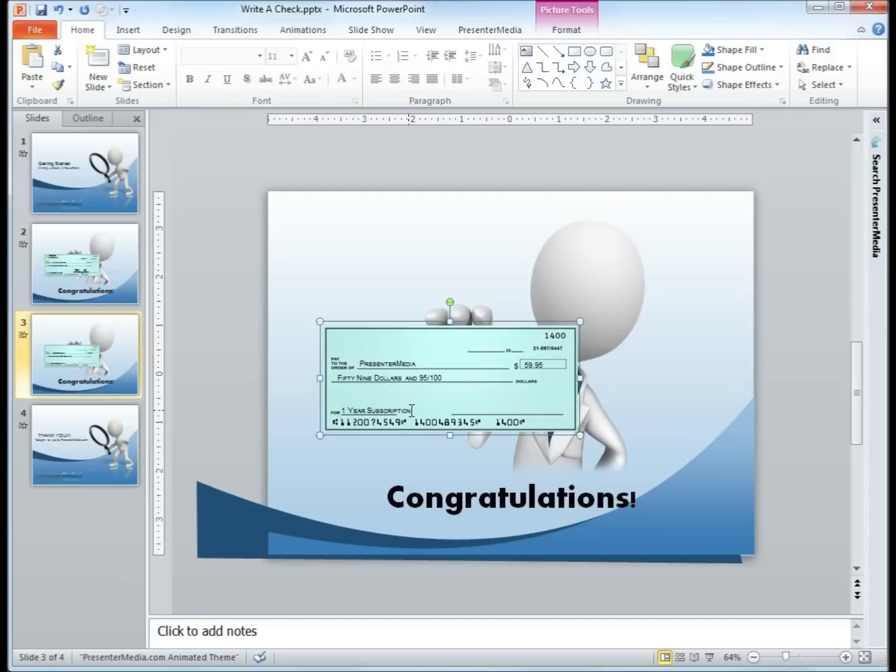
Duplicate the 59.95 amount box onto the date line and change its text to July 6.
{"action": "left_click", "coordinate": [543, 367]}
{"action": "left_click_drag", "start_coordinate": [543, 366], "coordinate": [457, 346]}
{"action": "left_click", "coordinate": [478, 349]}
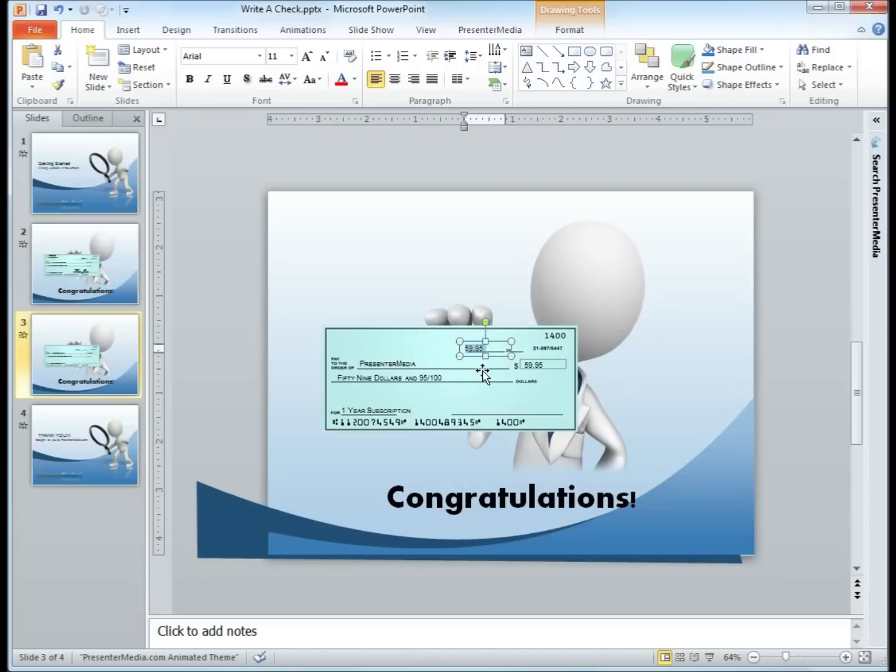
{"action": "type", "text": "July 6"}
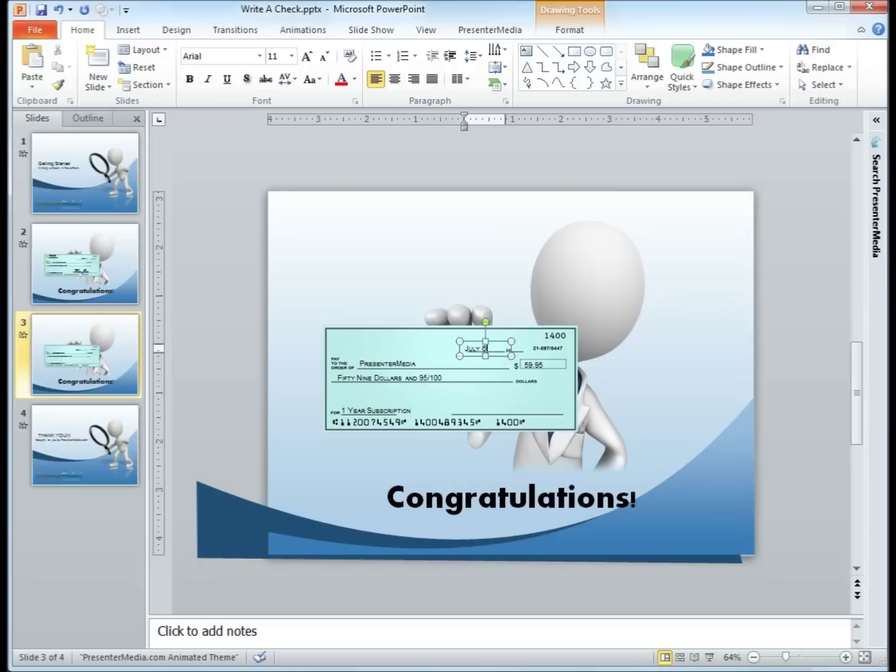
{"action": "left_click", "coordinate": [507, 355]}
{"action": "left_click_drag", "start_coordinate": [508, 354], "coordinate": [518, 356]}
{"action": "left_click_drag", "start_coordinate": [786, 658], "coordinate": [818, 658]}
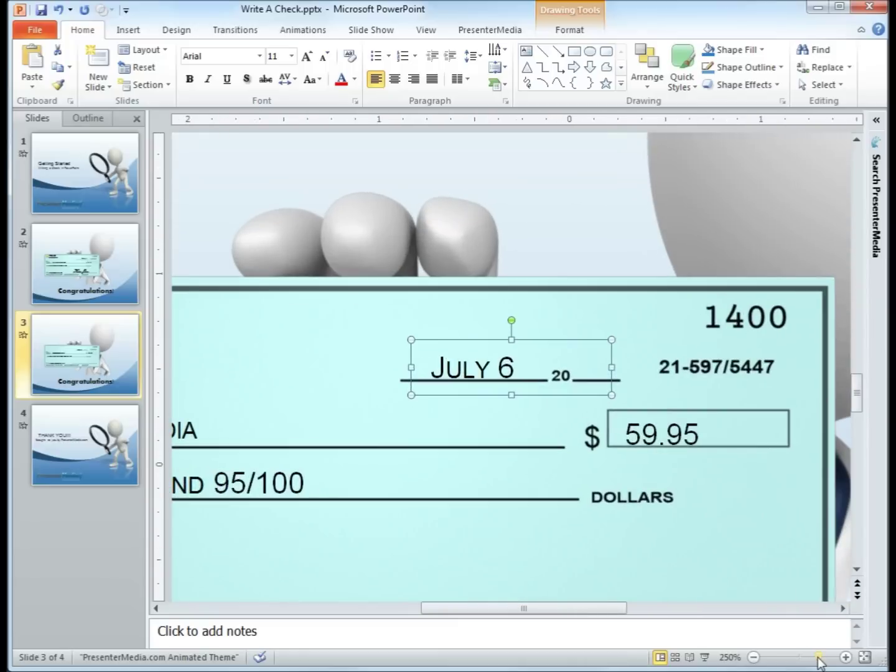
Type 12 after the printed 20 and shrink the date text to size 7.
{"action": "key", "text": "ctrl+Right"}
{"action": "key", "text": "ctrl+Right"}
{"action": "key", "text": "ctrl+Right"}
{"action": "key", "text": "ctrl+Right"}
{"action": "key", "text": "ctrl+Right"}
{"action": "key", "text": "ctrl+Right"}
{"action": "key", "text": "ctrl+Right"}
{"action": "key", "text": "ctrl+Right"}
{"action": "key", "text": "ctrl+Right"}
{"action": "key", "text": "ctrl+Right"}
{"action": "key", "text": "ctrl+Right"}
{"action": "key", "text": "ctrl+Right"}
{"action": "key", "text": "ctrl+Right"}
{"action": "key", "text": "ctrl+Right"}
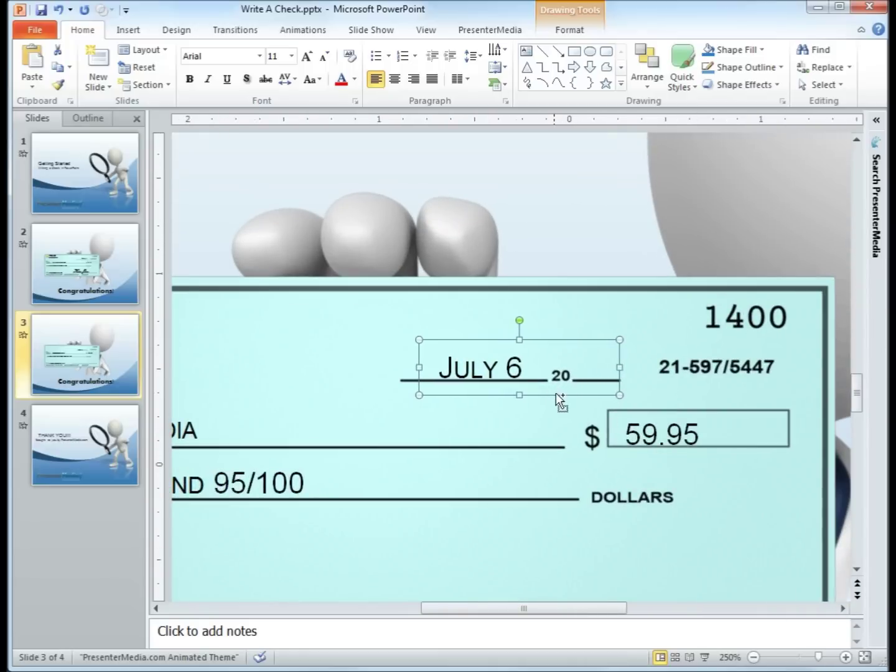
{"action": "key", "text": "ctrl+Right"}
{"action": "key", "text": "ctrl+Right"}
{"action": "key", "text": "ctrl+Right"}
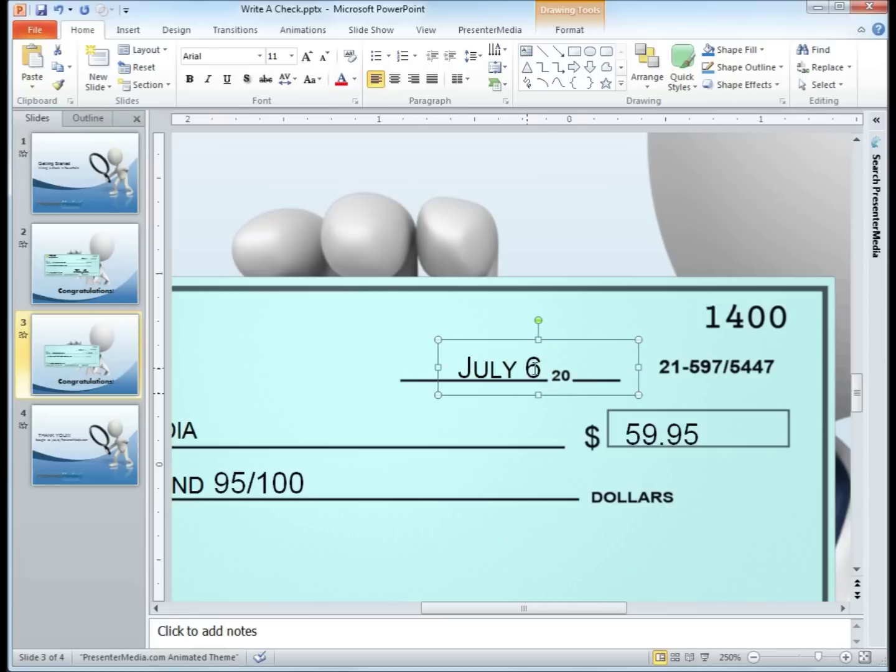
{"action": "left_click", "coordinate": [536, 369]}
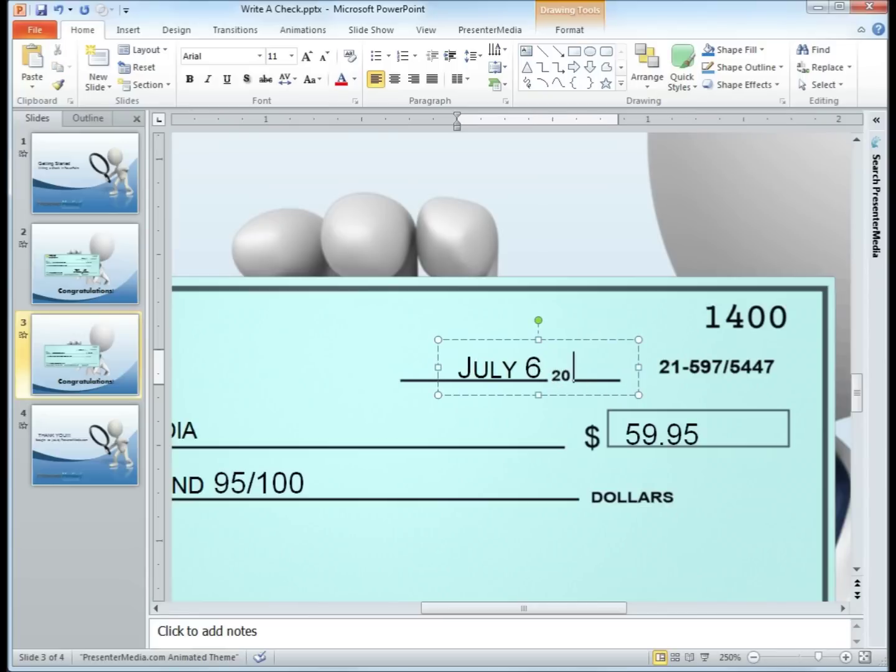
{"action": "type", "text": "12"}
{"action": "left_click_drag", "start_coordinate": [607, 372], "coordinate": [401, 338]}
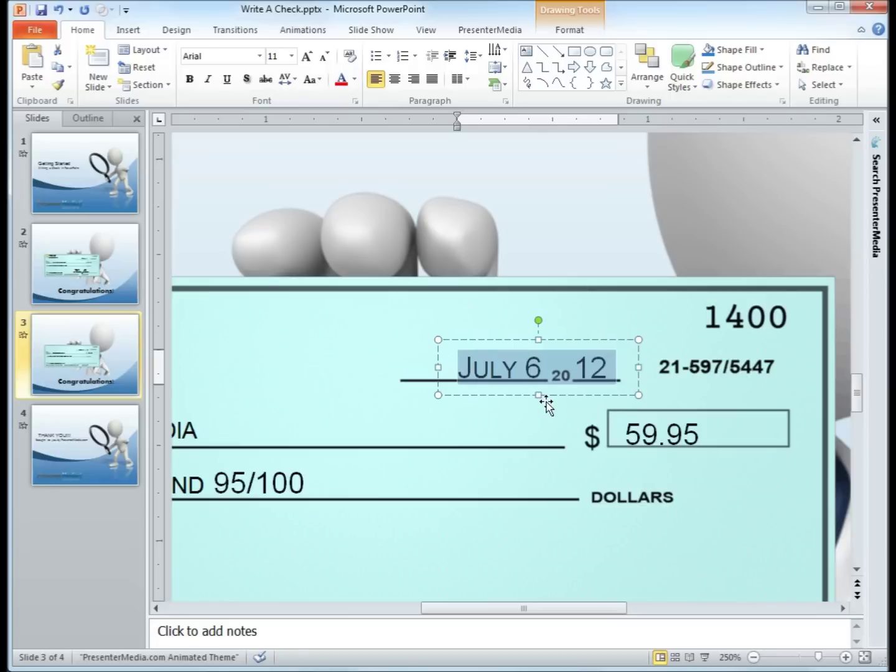
{"action": "key", "text": "ctrl+bracketleft"}
{"action": "key", "text": "ctrl+bracketleft"}
{"action": "key", "text": "ctrl+bracketleft"}
{"action": "key", "text": "ctrl+bracketleft"}
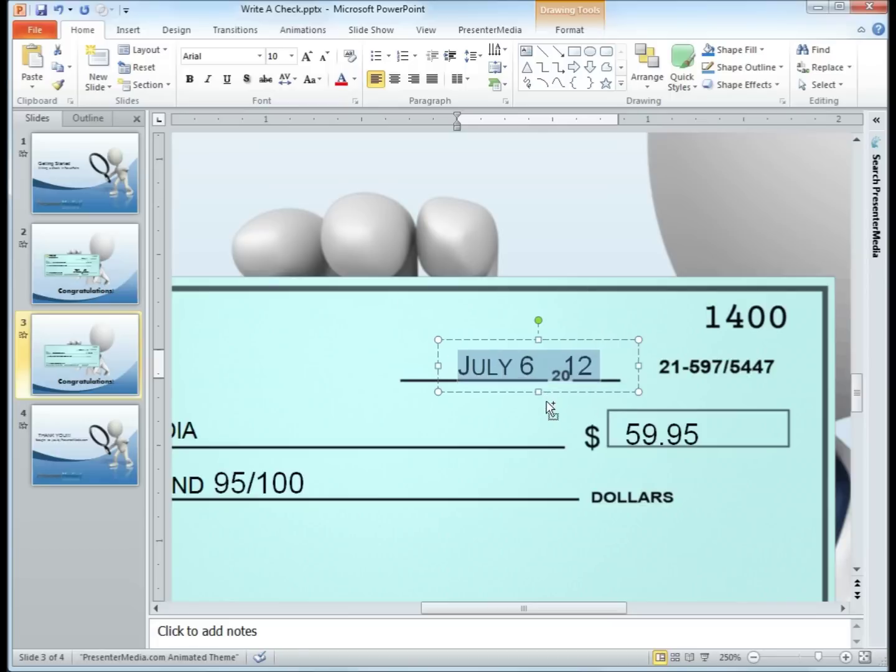
{"action": "key", "text": "ctrl+bracketleft"}
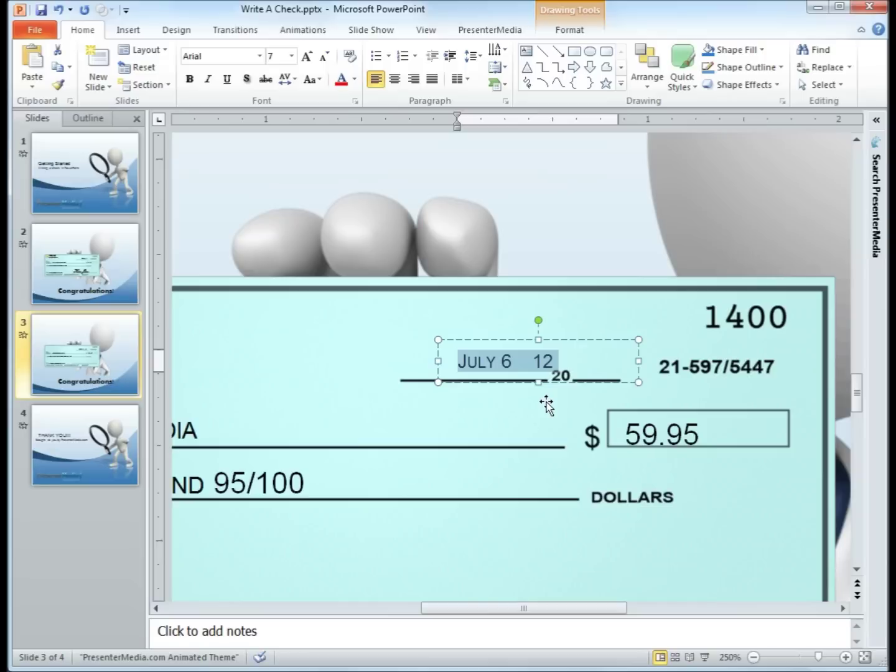
{"action": "left_click", "coordinate": [561, 383]}
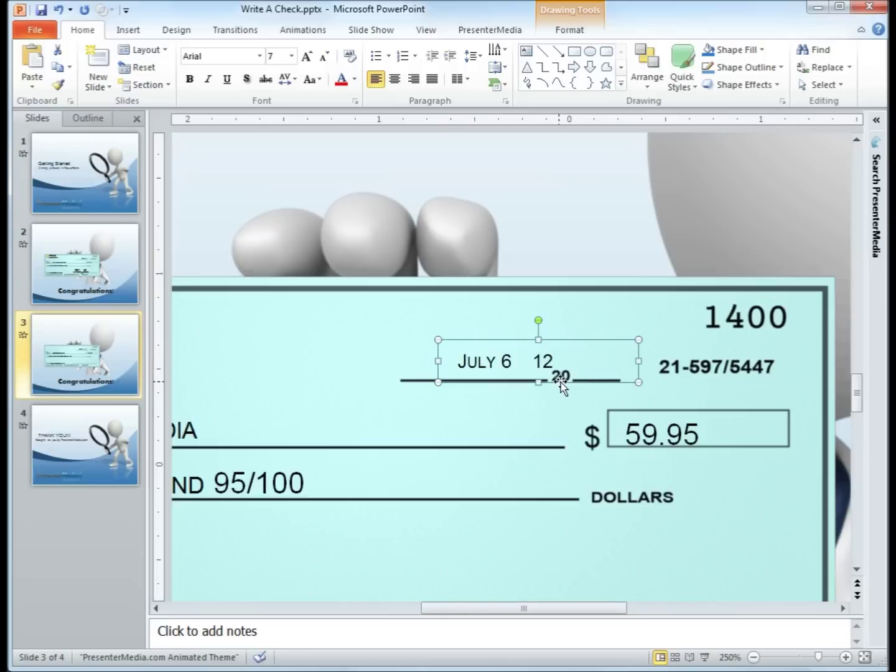
Add the comma after 6 and align the date box so 12 meets the printed 20.
{"action": "key", "text": "Down"}
{"action": "key", "text": "Down"}
{"action": "key", "text": "Up"}
{"action": "key", "text": "Up"}
{"action": "key", "text": "ctrl+Down"}
{"action": "key", "text": "ctrl+Down"}
{"action": "key", "text": "Right"}
{"action": "key", "text": "Right"}
{"action": "key", "text": "Right"}
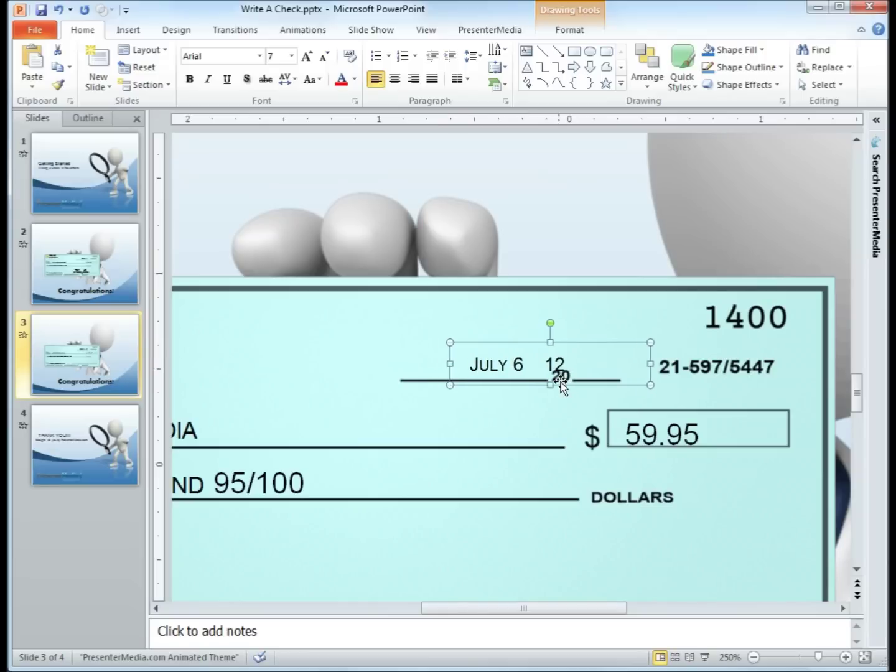
{"action": "key", "text": "ctrl+Left"}
{"action": "key", "text": "ctrl+Left"}
{"action": "key", "text": "ctrl+Left"}
{"action": "key", "text": "ctrl+Down"}
{"action": "key", "text": "ctrl+Down"}
{"action": "key", "text": "ctrl+Down"}
{"action": "key", "text": "ctrl+Down"}
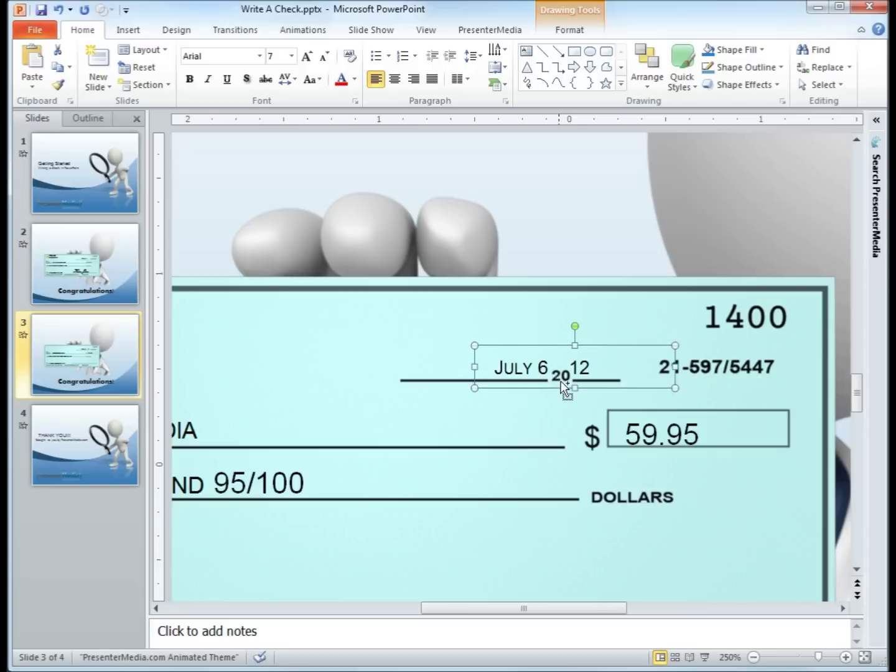
{"action": "key", "text": "ctrl+Down"}
{"action": "key", "text": "ctrl+Down"}
{"action": "key", "text": "ctrl+Down"}
{"action": "key", "text": "ctrl+Down"}
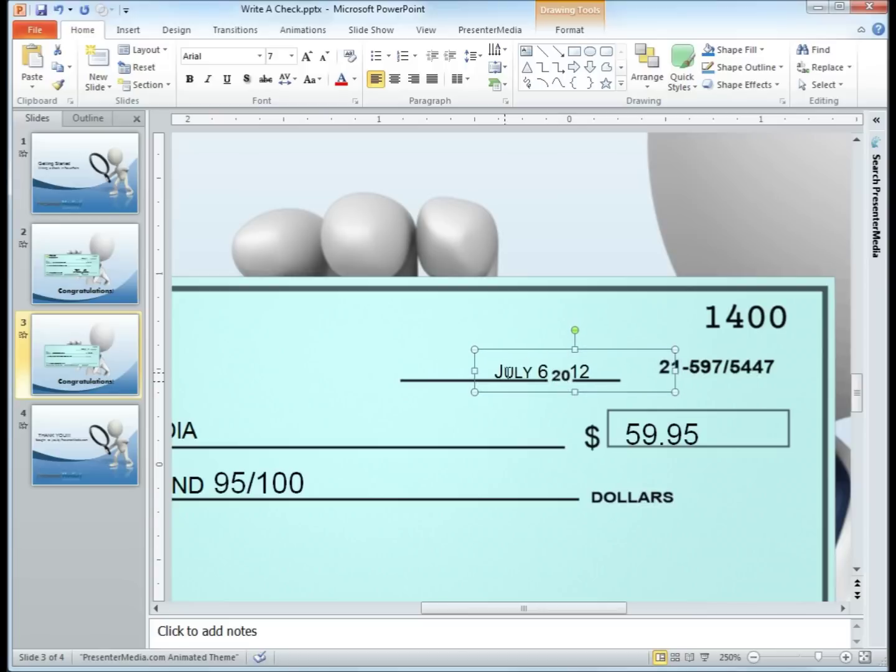
{"action": "left_click", "coordinate": [548, 373]}
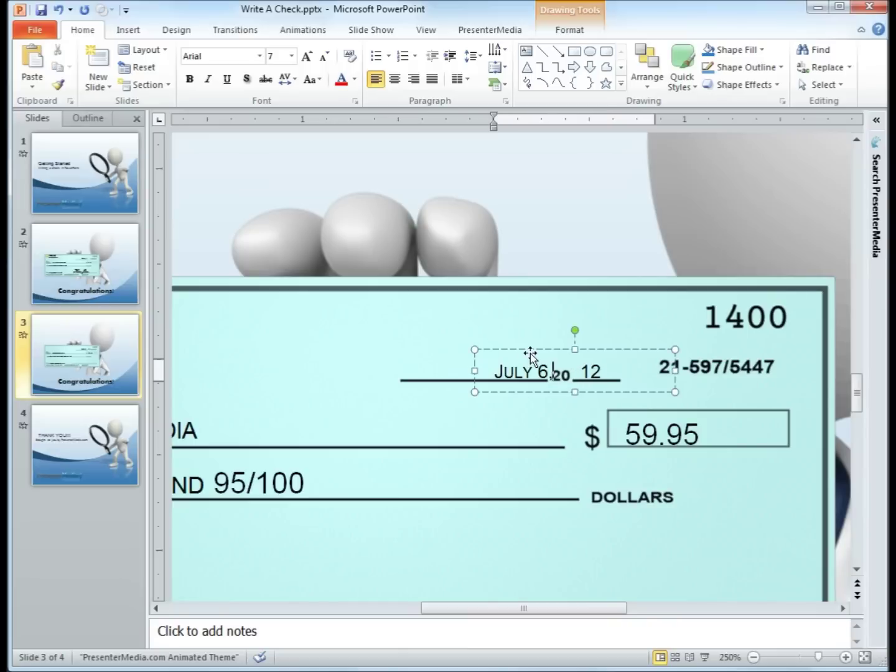
{"action": "left_click", "coordinate": [531, 352]}
{"action": "key", "text": "Left"}
{"action": "key", "text": "ctrl+Right"}
{"action": "key", "text": "ctrl+Right"}
{"action": "key", "text": "ctrl+Right"}
{"action": "key", "text": "ctrl+Right"}
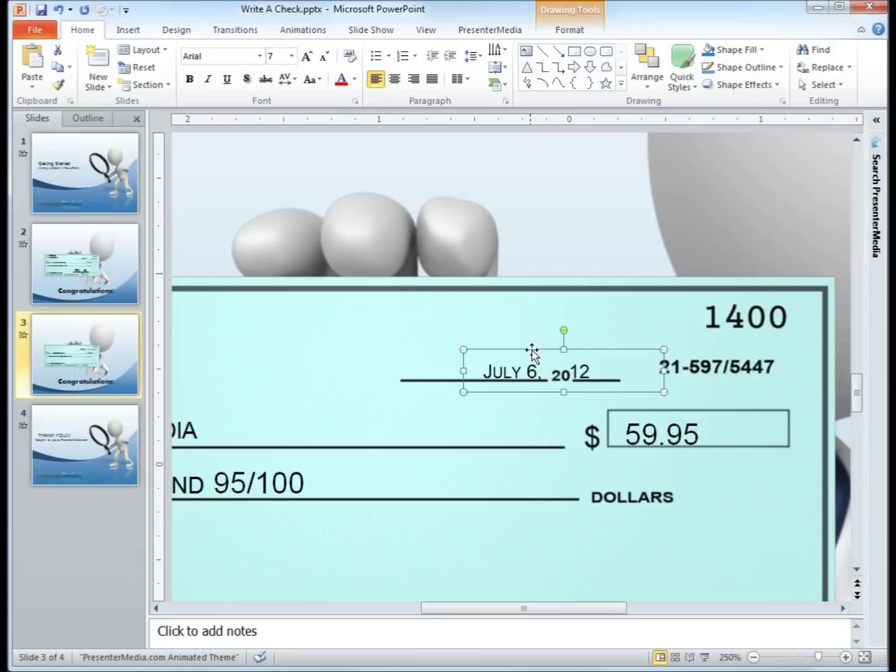
{"action": "left_click", "coordinate": [546, 299]}
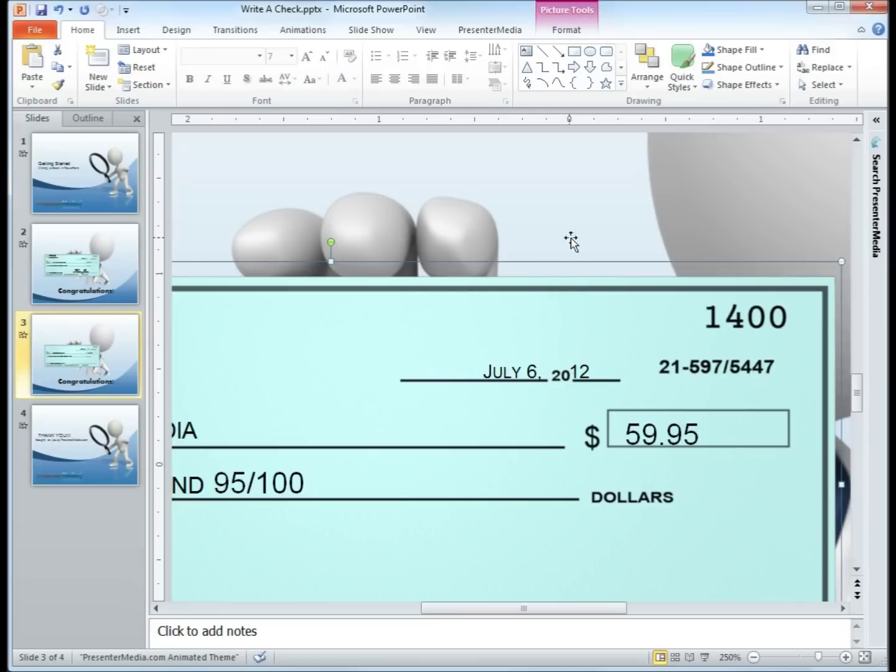
Copy the memo box onto the signature line and replace its text with the signer's name.
{"action": "scroll", "coordinate": [568, 353], "scroll_direction": "down", "scroll_amount": 2}
{"action": "scroll", "coordinate": [567, 351], "scroll_direction": "down", "scroll_amount": 2}
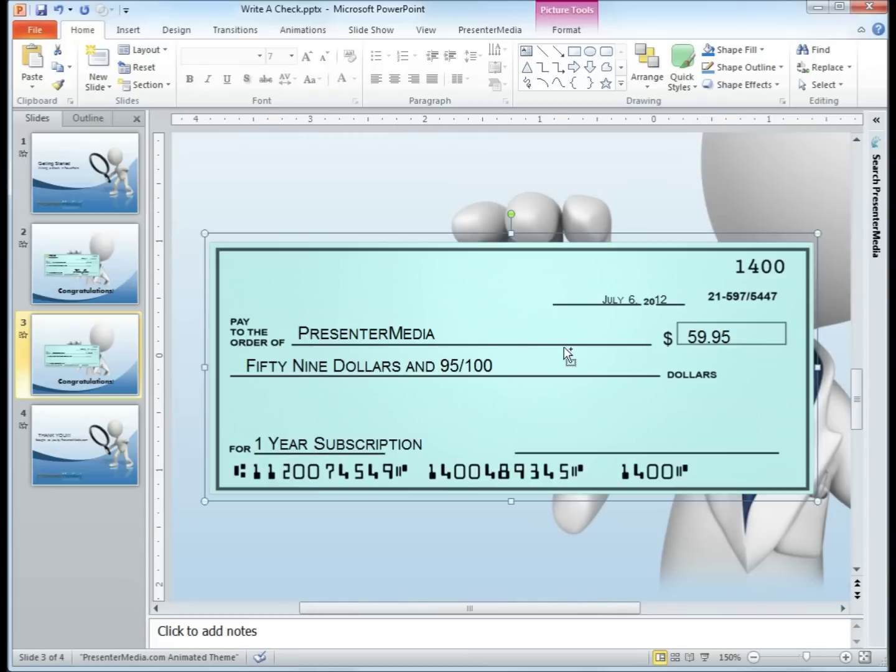
{"action": "scroll", "coordinate": [564, 347], "scroll_direction": "down", "scroll_amount": 1}
{"action": "left_click", "coordinate": [608, 556]}
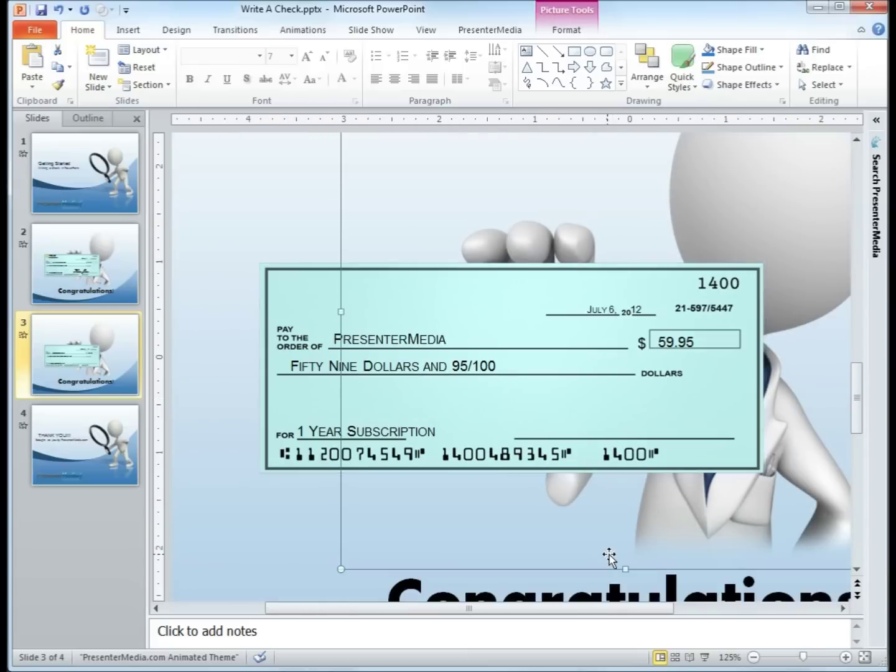
{"action": "left_click", "coordinate": [304, 412]}
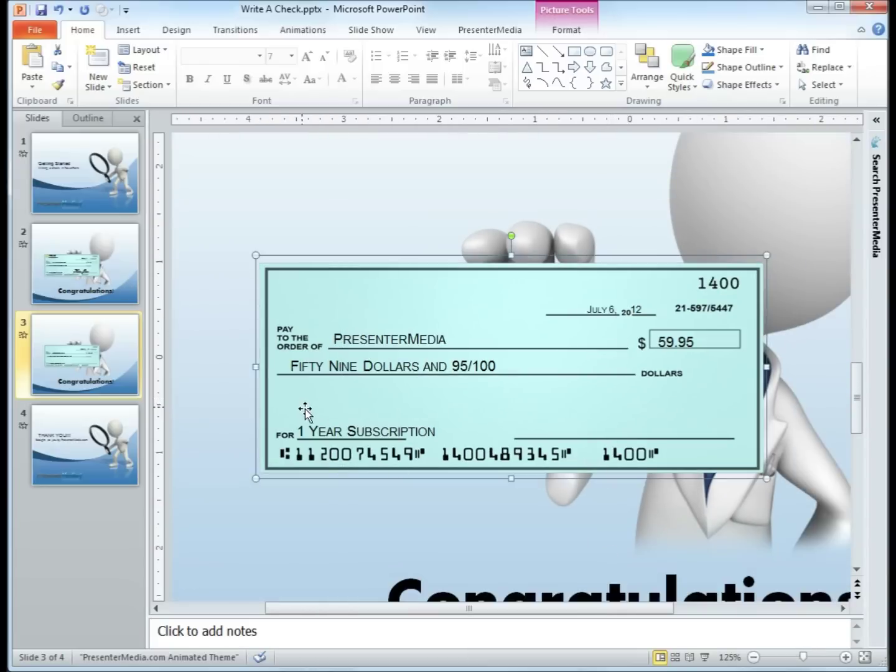
{"action": "left_click", "coordinate": [406, 418]}
{"action": "left_click_drag", "start_coordinate": [456, 426], "coordinate": [636, 422]}
{"action": "triple_click", "coordinate": [612, 435]}
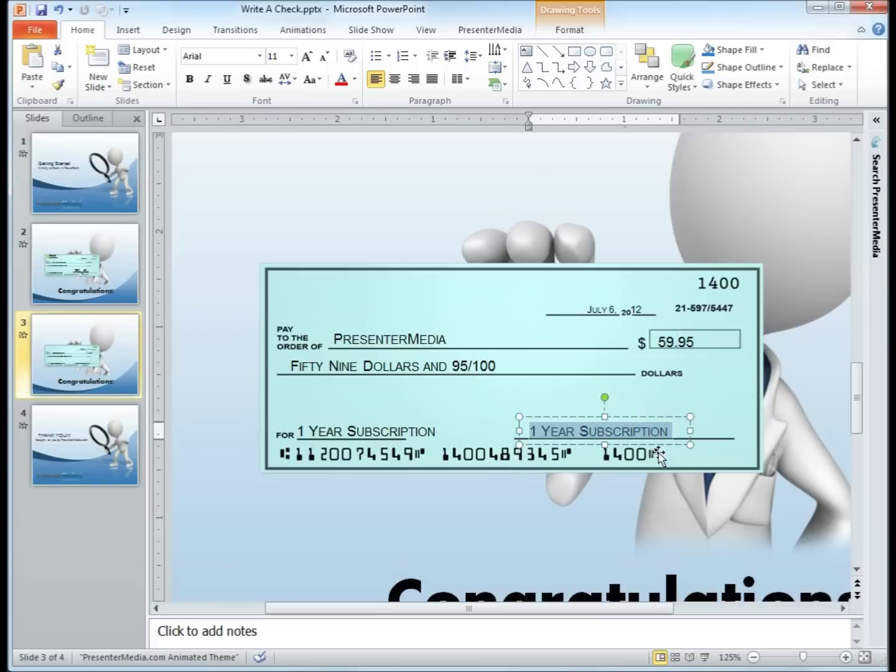
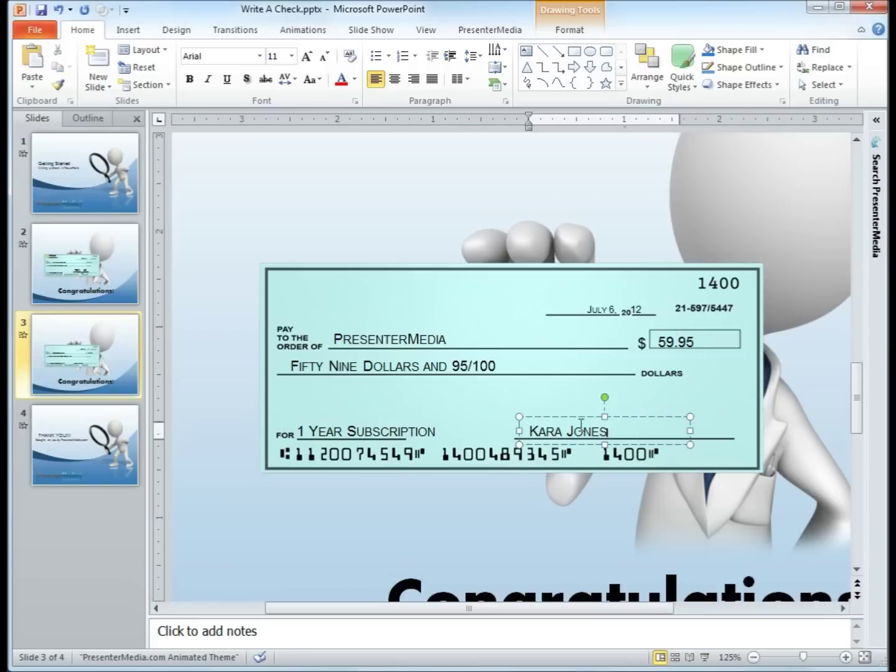
{"action": "mouse_move", "coordinate": [604, 430]}
{"action": "left_mouse_down"}
{"action": "mouse_move", "coordinate": [514, 418]}
{"action": "mouse_move", "coordinate": [621, 431]}
{"action": "left_mouse_up"}
Uncheck Small Caps in the Font dialog for the signature text.
{"action": "triple_click", "coordinate": [621, 431]}
{"action": "right_click", "coordinate": [622, 431]}
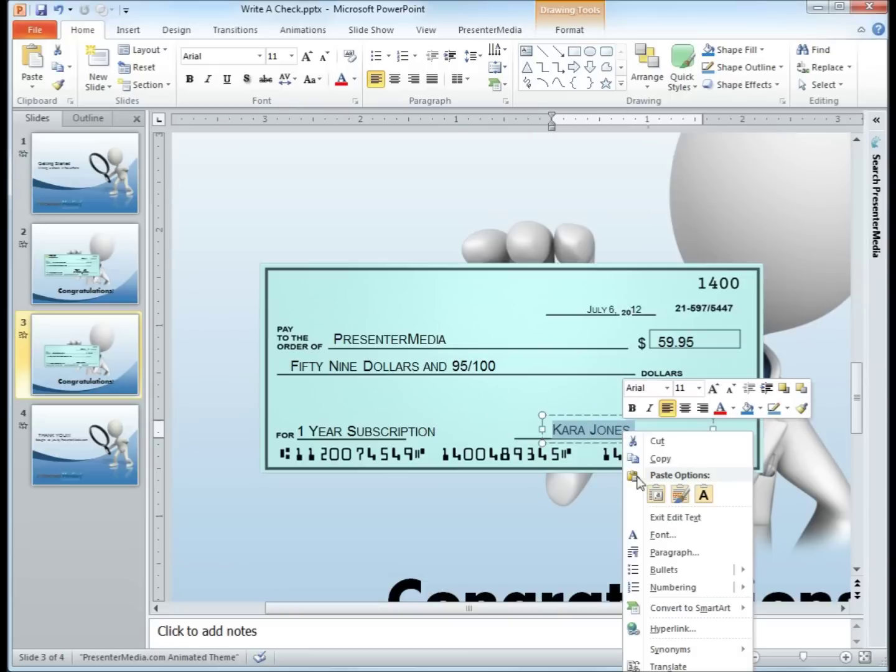
{"action": "left_click", "coordinate": [651, 533]}
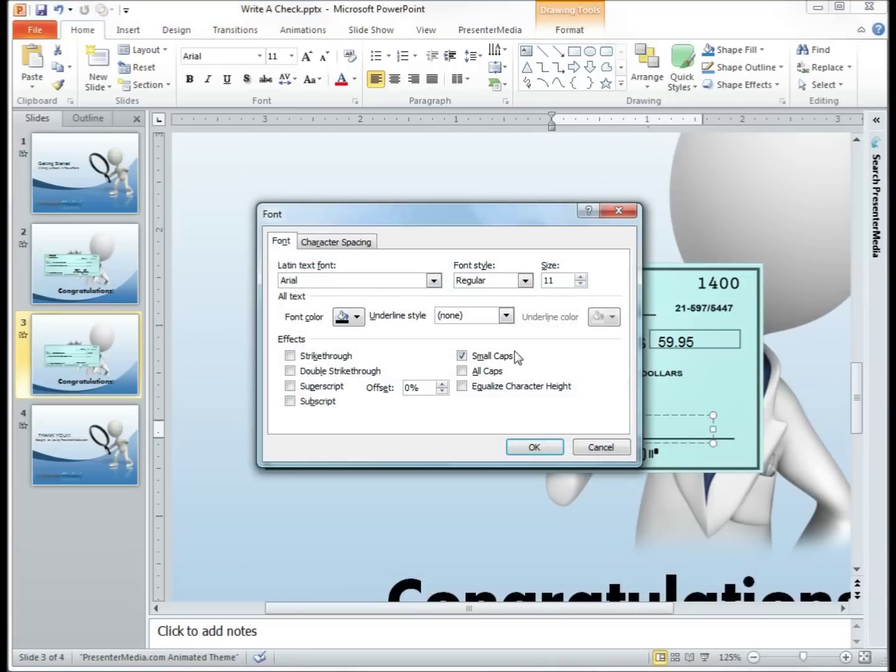
{"action": "left_click", "coordinate": [496, 354]}
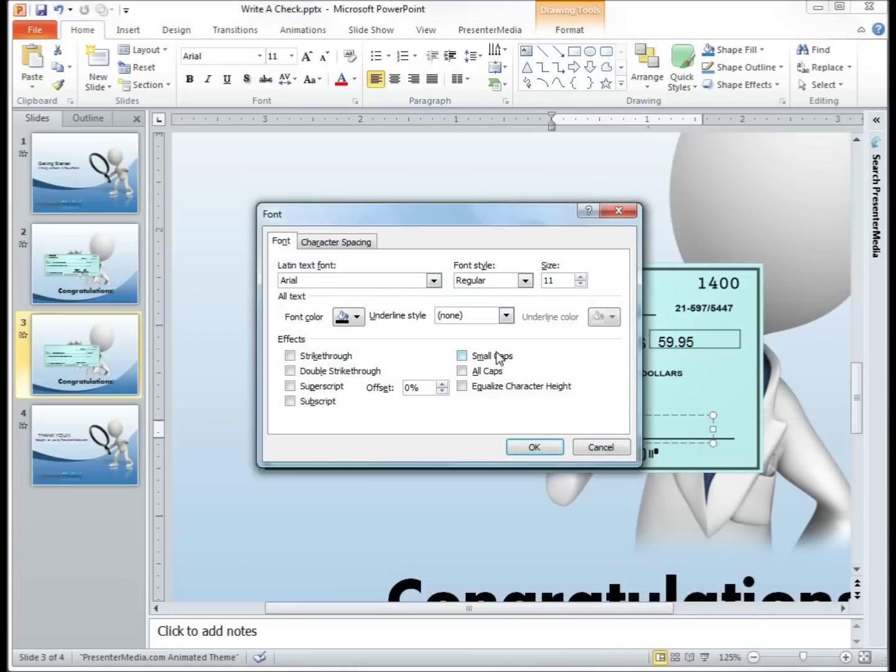
{"action": "left_click", "coordinate": [539, 447]}
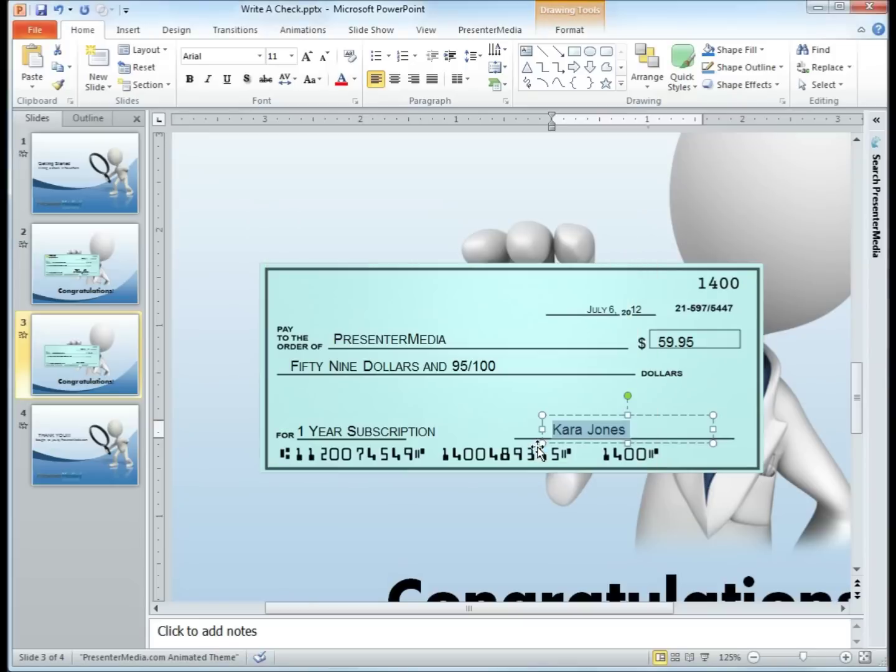
{"action": "left_click", "coordinate": [572, 429]}
Set the signature text to Freestyle Script and grow it to 36 pt.
{"action": "left_click", "coordinate": [259, 56]}
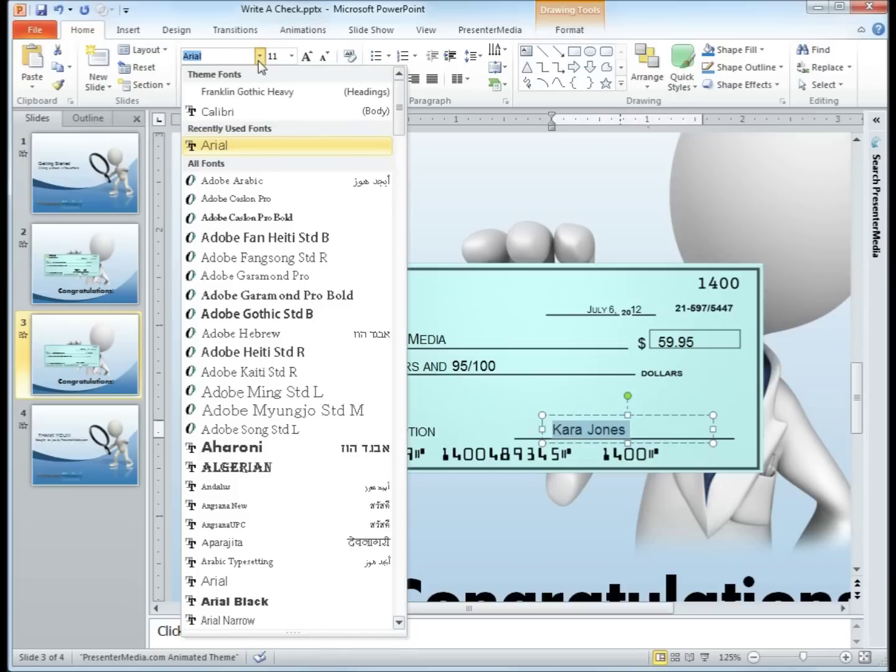
{"action": "scroll", "coordinate": [301, 434], "scroll_direction": "down", "scroll_amount": 5}
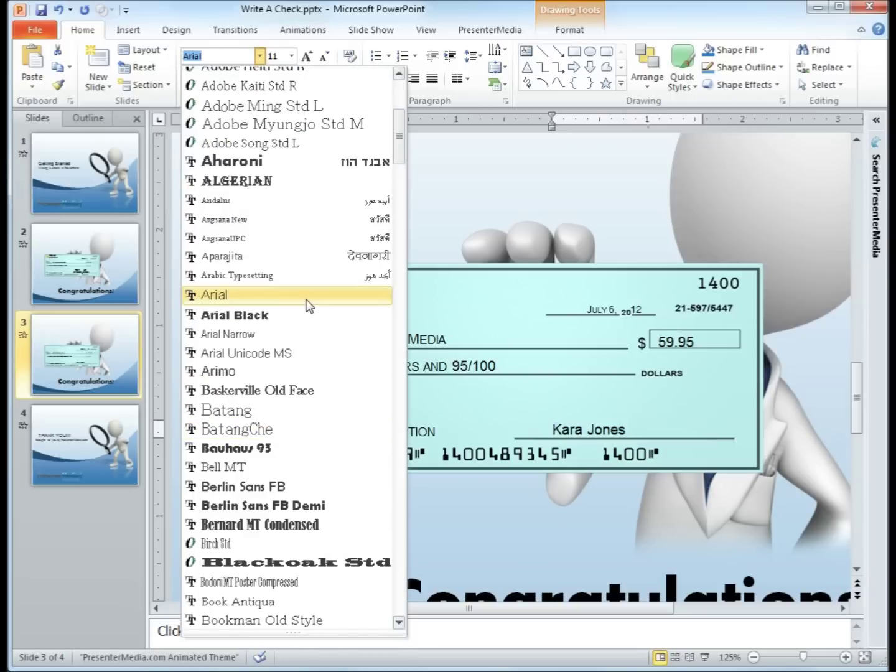
{"action": "scroll", "coordinate": [307, 328], "scroll_direction": "down", "scroll_amount": 4}
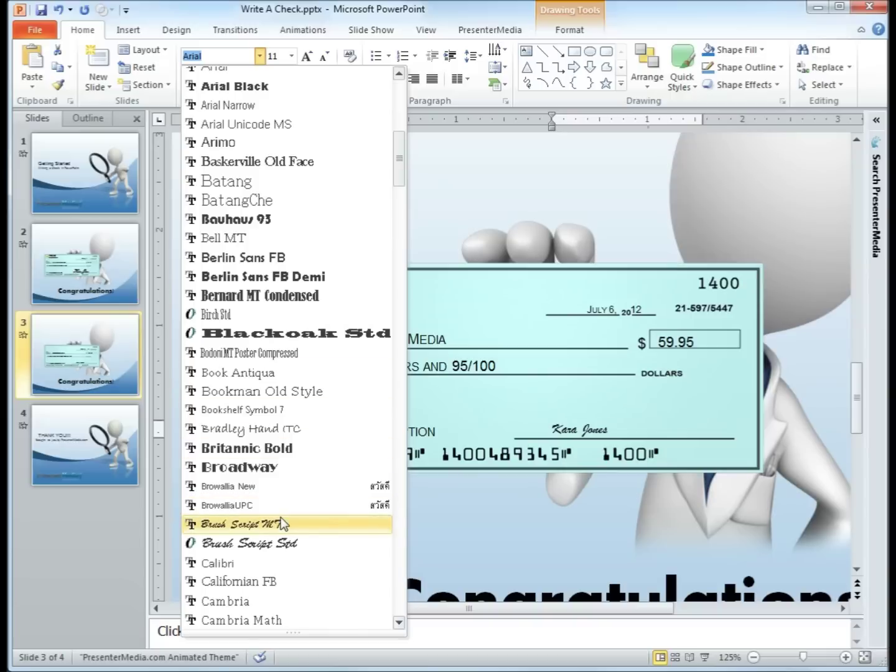
{"action": "scroll", "coordinate": [281, 517], "scroll_direction": "down", "scroll_amount": 8}
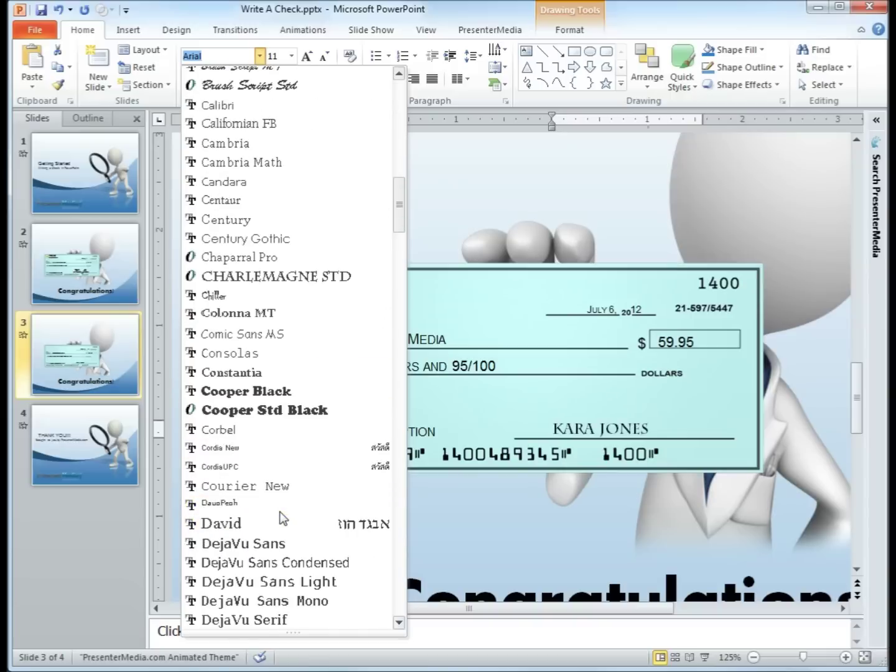
{"action": "scroll", "coordinate": [280, 517], "scroll_direction": "down", "scroll_amount": 7}
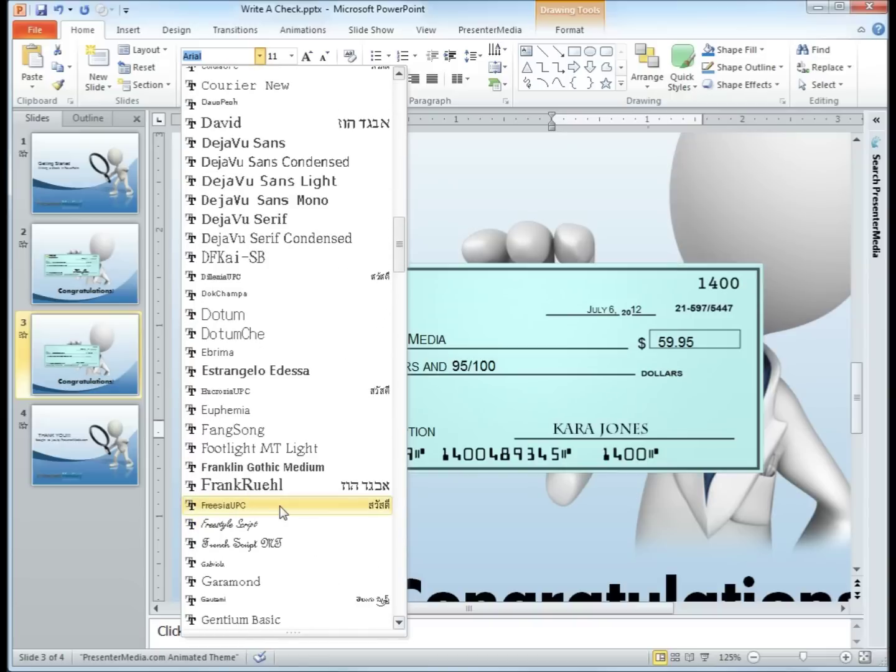
{"action": "scroll", "coordinate": [280, 512], "scroll_direction": "down", "scroll_amount": 1}
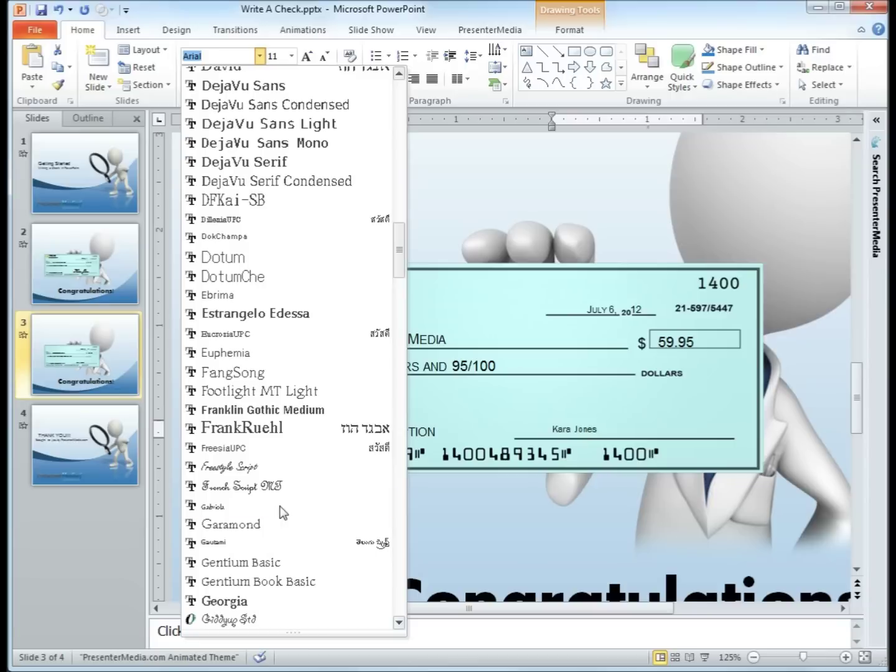
{"action": "left_click", "coordinate": [281, 467]}
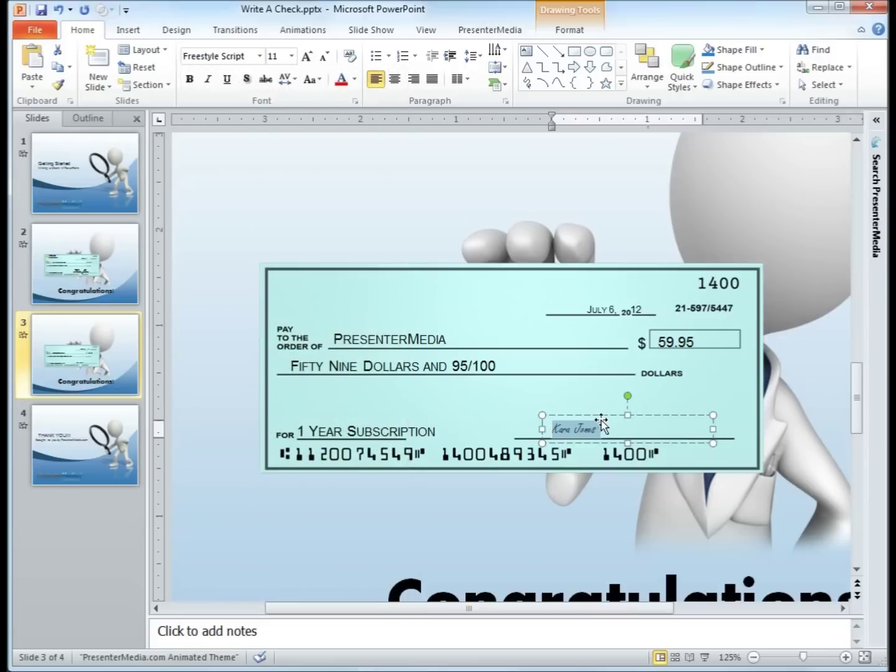
{"action": "key", "text": "ctrl+shift+period"}
{"action": "key", "text": "ctrl+shift+period"}
{"action": "key", "text": "ctrl+shift+period"}
{"action": "key", "text": "ctrl+shift+period"}
{"action": "key", "text": "ctrl+shift+period"}
{"action": "key", "text": "ctrl+shift+period"}
{"action": "key", "text": "ctrl+shift+period"}
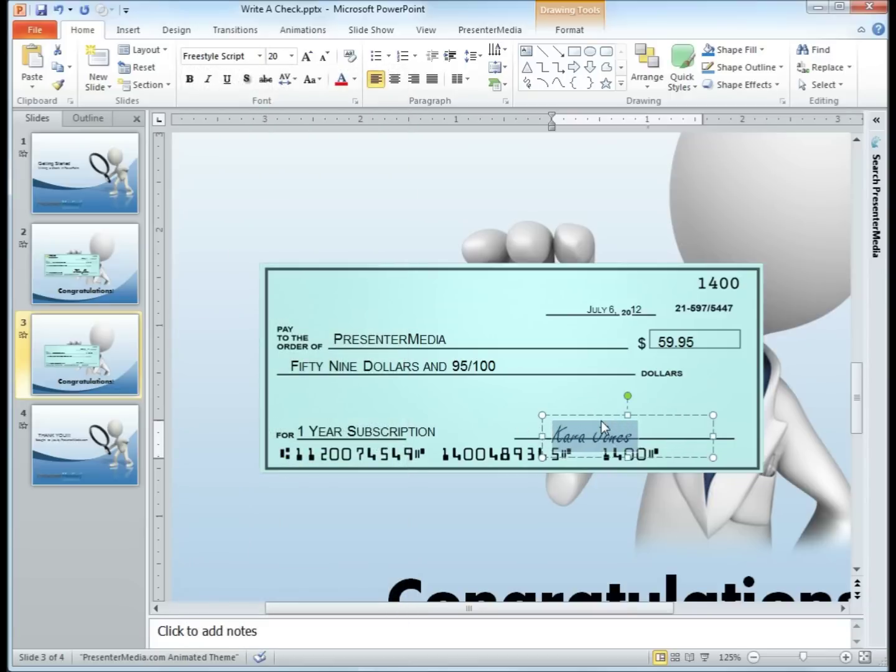
{"action": "key", "text": "ctrl+shift+period"}
{"action": "key", "text": "ctrl+shift+period"}
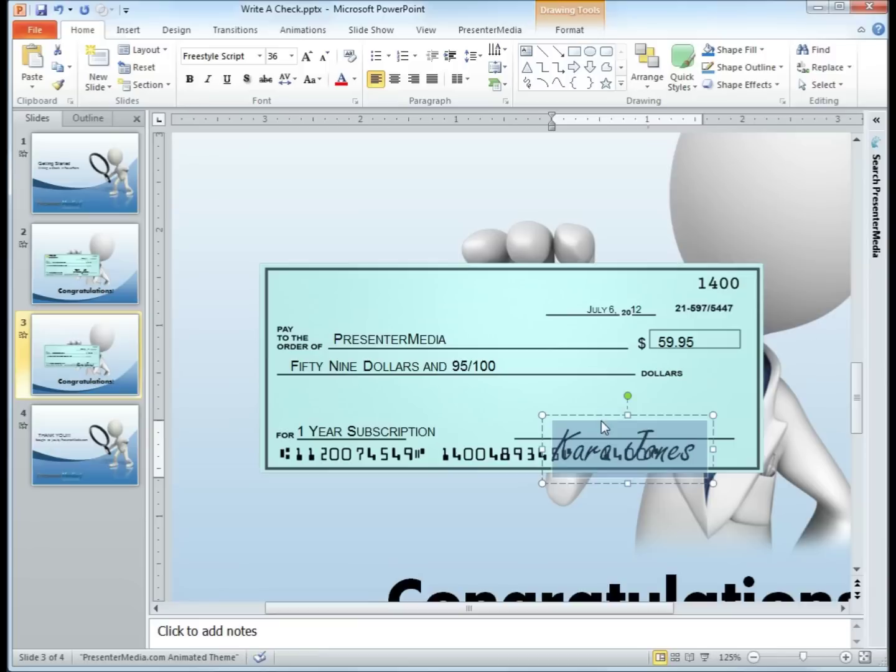
Nudge the signature box up onto the signature line.
{"action": "key", "text": "Escape"}
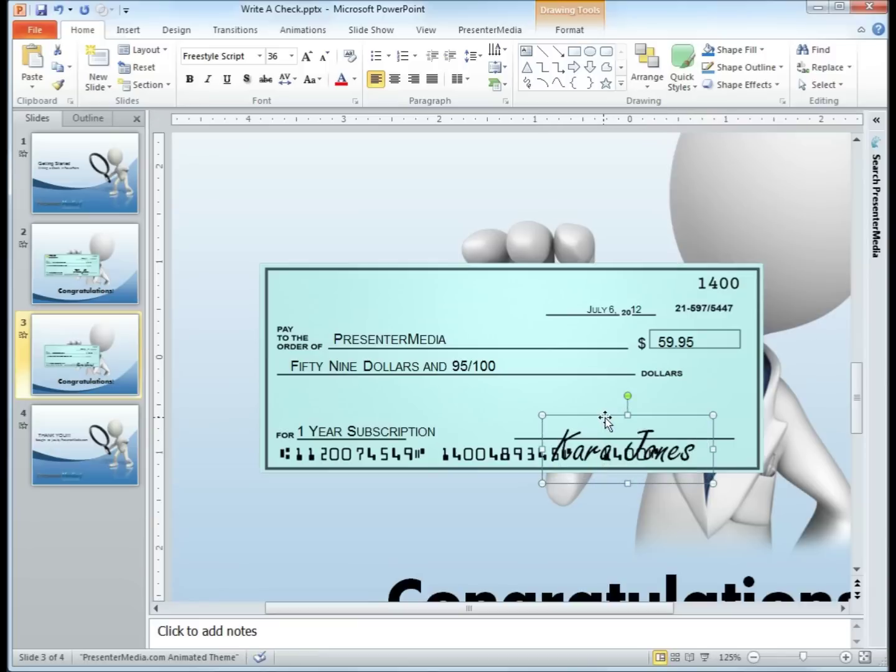
{"action": "key", "text": "Up"}
{"action": "key", "text": "Up"}
{"action": "key", "text": "Up"}
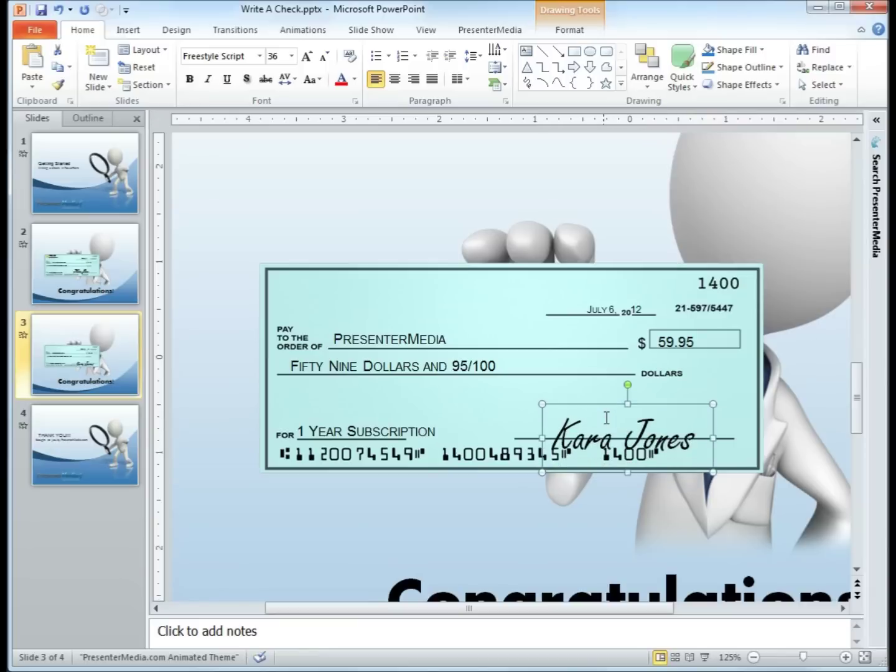
{"action": "key", "text": "Up"}
{"action": "key", "text": "Up"}
{"action": "key", "text": "Up"}
{"action": "key", "text": "Up"}
{"action": "key", "text": "Left"}
{"action": "key", "text": "Left"}
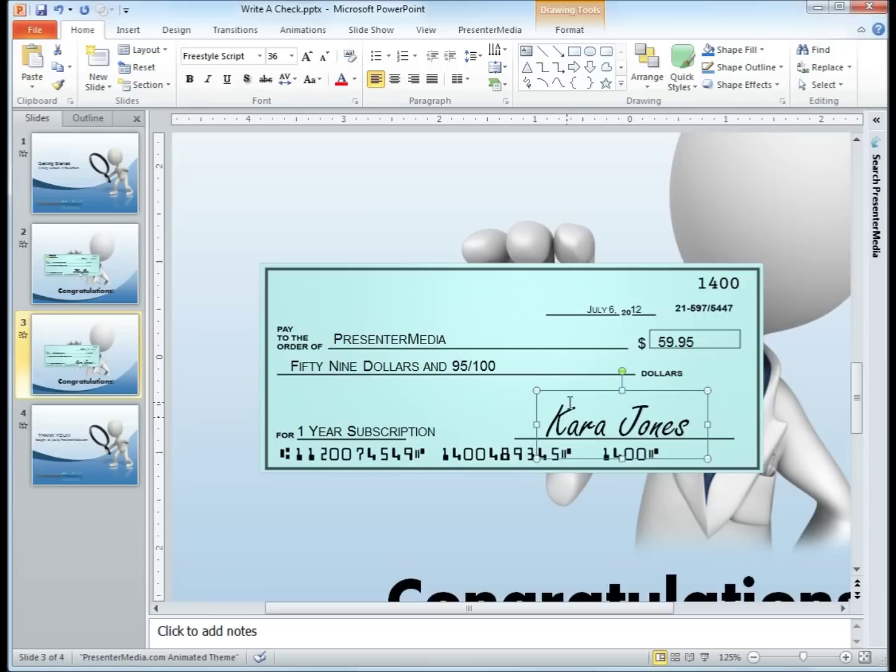
Change the signature's font from Freestyle Script to Kunstler Script.
{"action": "left_click", "coordinate": [257, 56]}
{"action": "scroll", "coordinate": [295, 516], "scroll_direction": "down", "scroll_amount": 6}
{"action": "scroll", "coordinate": [296, 532], "scroll_direction": "down", "scroll_amount": 10}
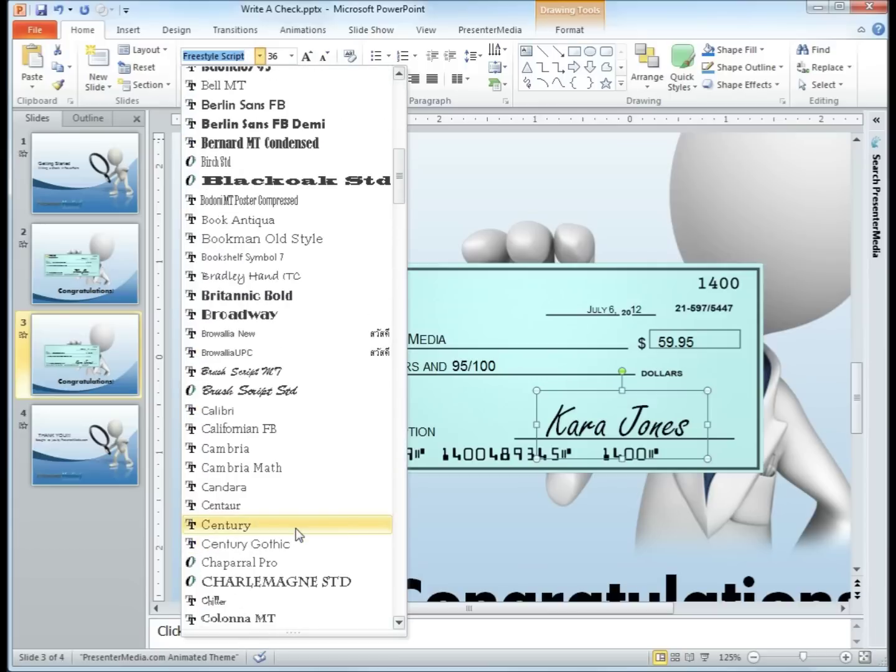
{"action": "scroll", "coordinate": [296, 529], "scroll_direction": "down", "scroll_amount": 8}
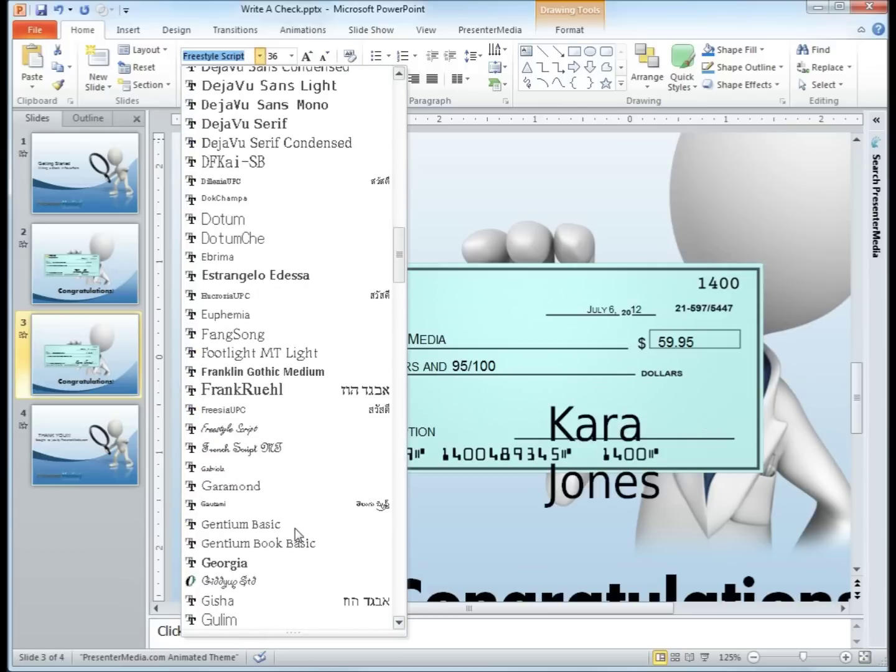
{"action": "scroll", "coordinate": [294, 529], "scroll_direction": "down", "scroll_amount": 4}
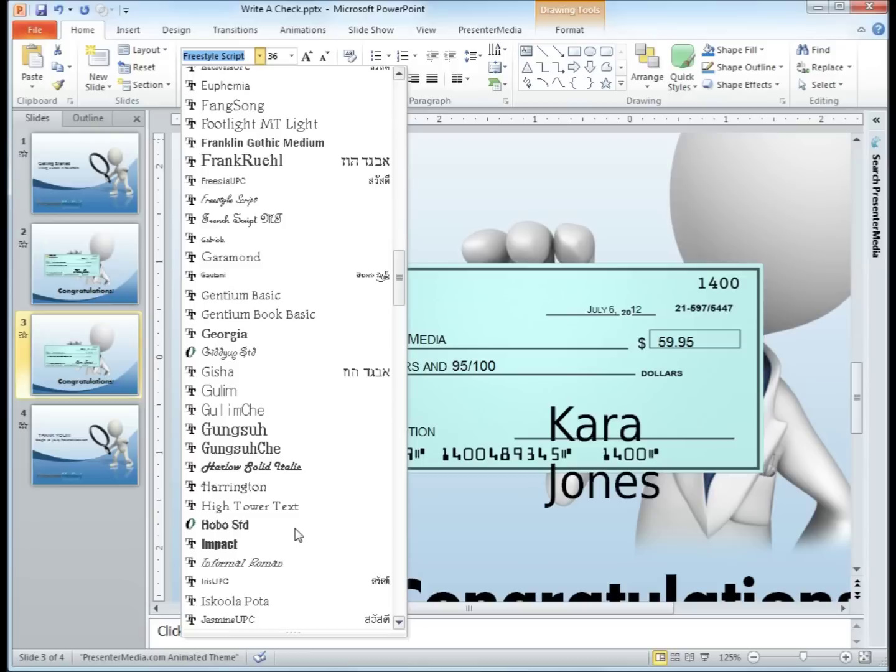
{"action": "scroll", "coordinate": [295, 529], "scroll_direction": "down", "scroll_amount": 1}
{"action": "scroll", "coordinate": [295, 528], "scroll_direction": "down", "scroll_amount": 1}
{"action": "scroll", "coordinate": [294, 529], "scroll_direction": "down", "scroll_amount": 10}
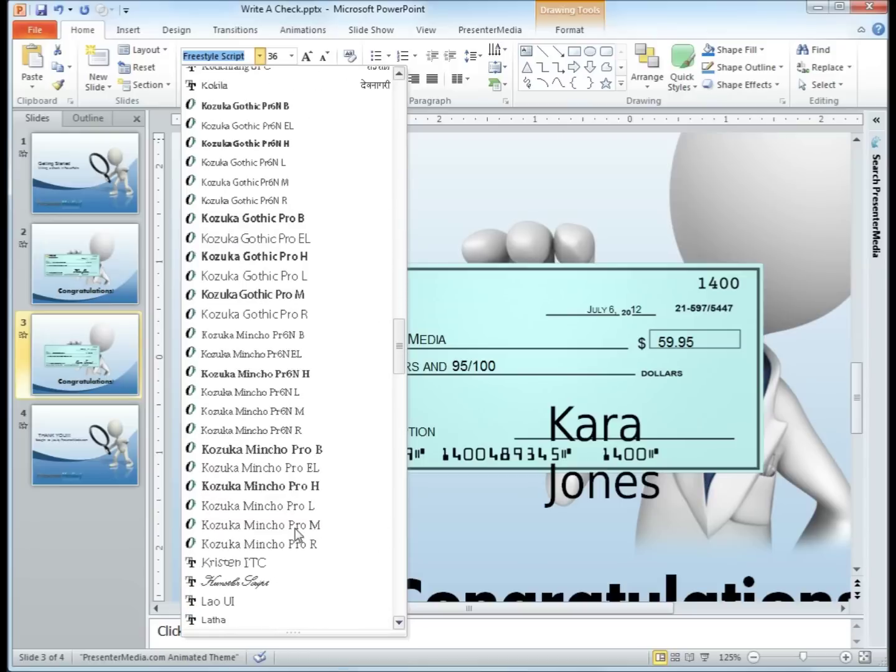
{"action": "scroll", "coordinate": [295, 530], "scroll_direction": "down", "scroll_amount": 1}
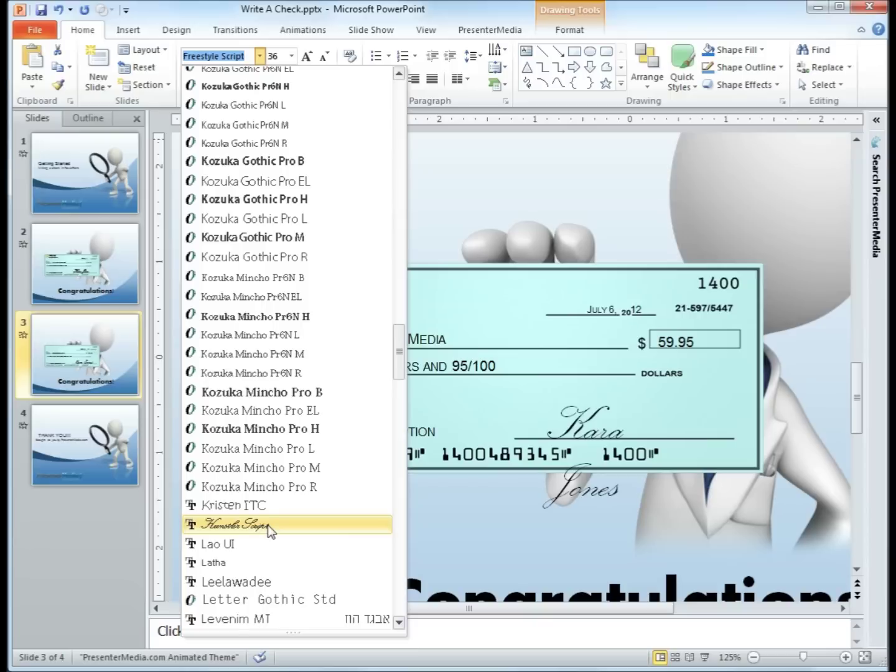
{"action": "left_click", "coordinate": [267, 524]}
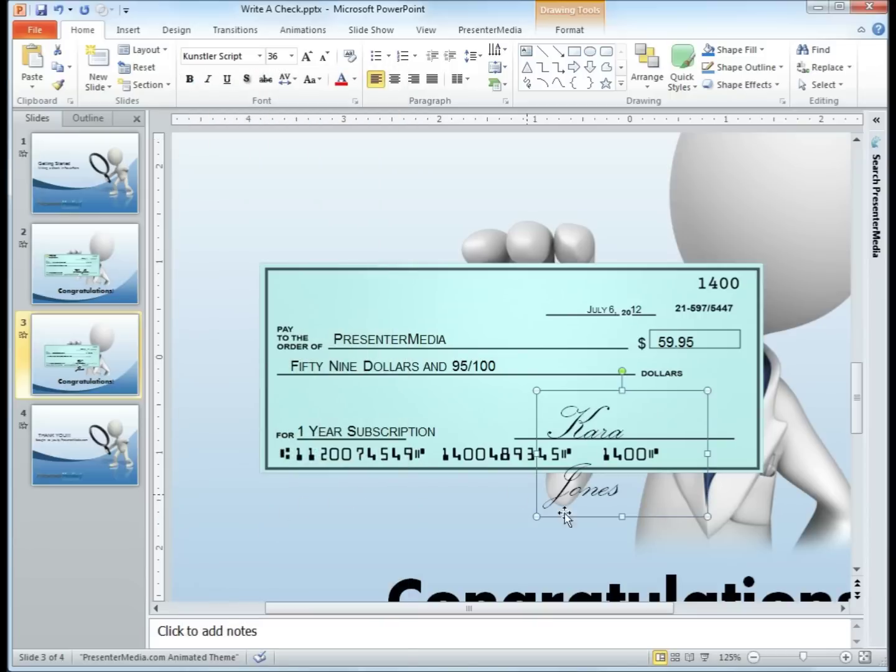
Resize the signature box and nudge it left and up so the name sits on one line.
{"action": "left_click_drag", "start_coordinate": [708, 453], "coordinate": [765, 458]}
{"action": "key", "text": "ctrl+Left"}
{"action": "key", "text": "ctrl+Up"}
{"action": "key", "text": "ctrl+Left"}
{"action": "key", "text": "ctrl+Left"}
{"action": "key", "text": "ctrl+Left"}
{"action": "key", "text": "ctrl+Left"}
{"action": "key", "text": "ctrl+Left"}
{"action": "key", "text": "ctrl+Left"}
{"action": "key", "text": "ctrl+Left"}
{"action": "key", "text": "ctrl+Left"}
{"action": "key", "text": "ctrl+Left"}
{"action": "key", "text": "ctrl+Left"}
{"action": "key", "text": "ctrl+Left"}
{"action": "key", "text": "ctrl+Left"}
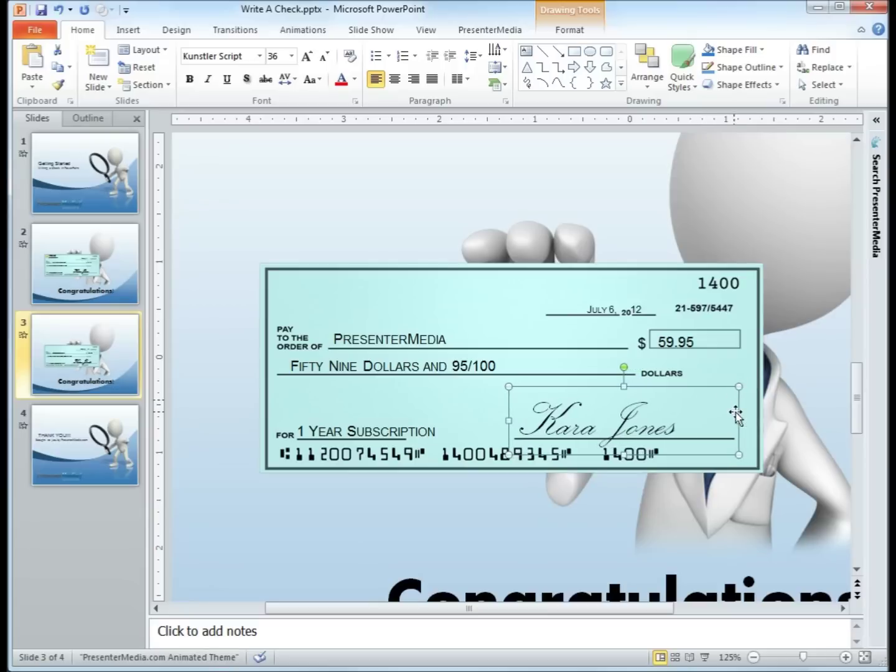
{"action": "left_click_drag", "start_coordinate": [739, 420], "coordinate": [686, 421]}
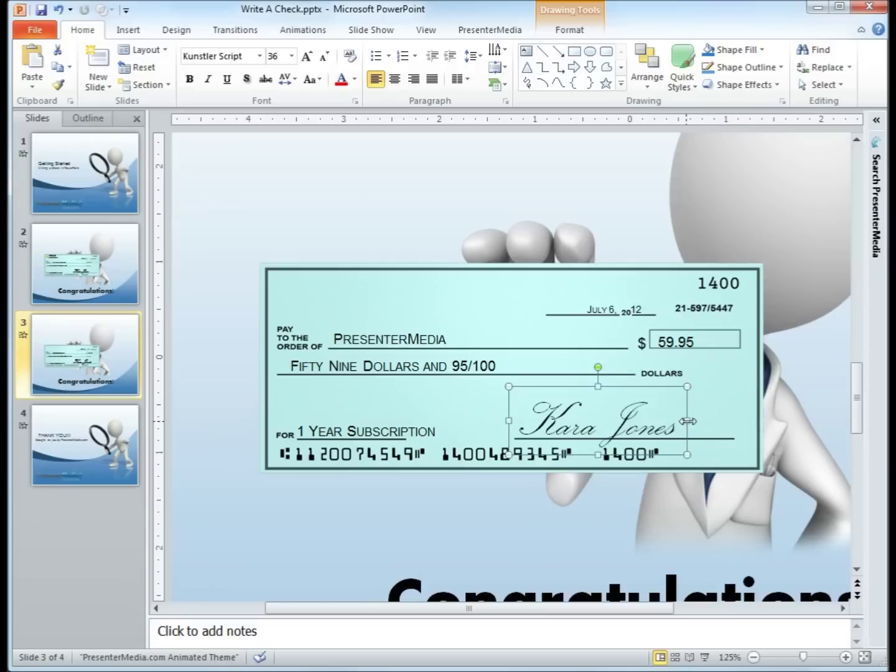
{"action": "left_click", "coordinate": [739, 400]}
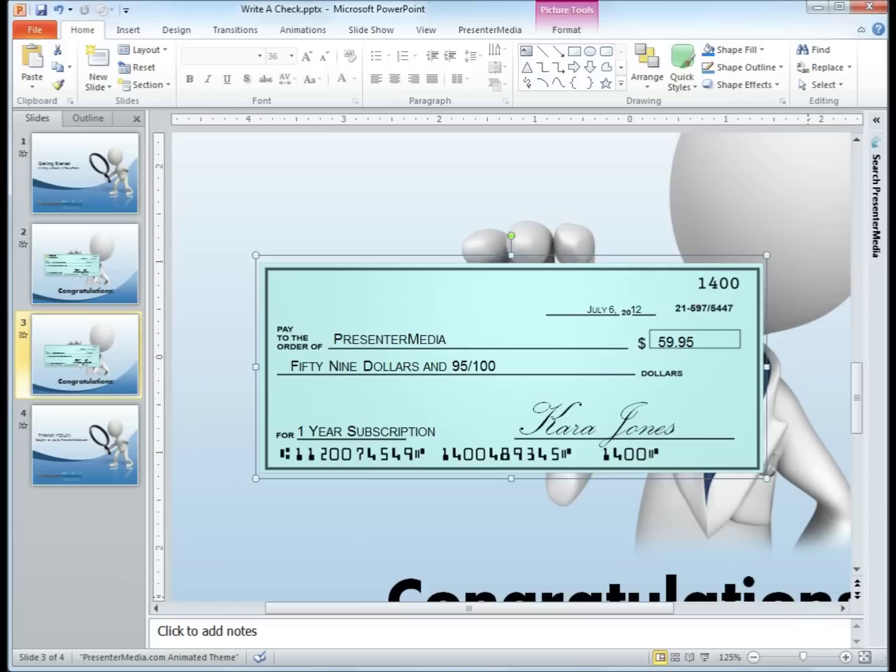